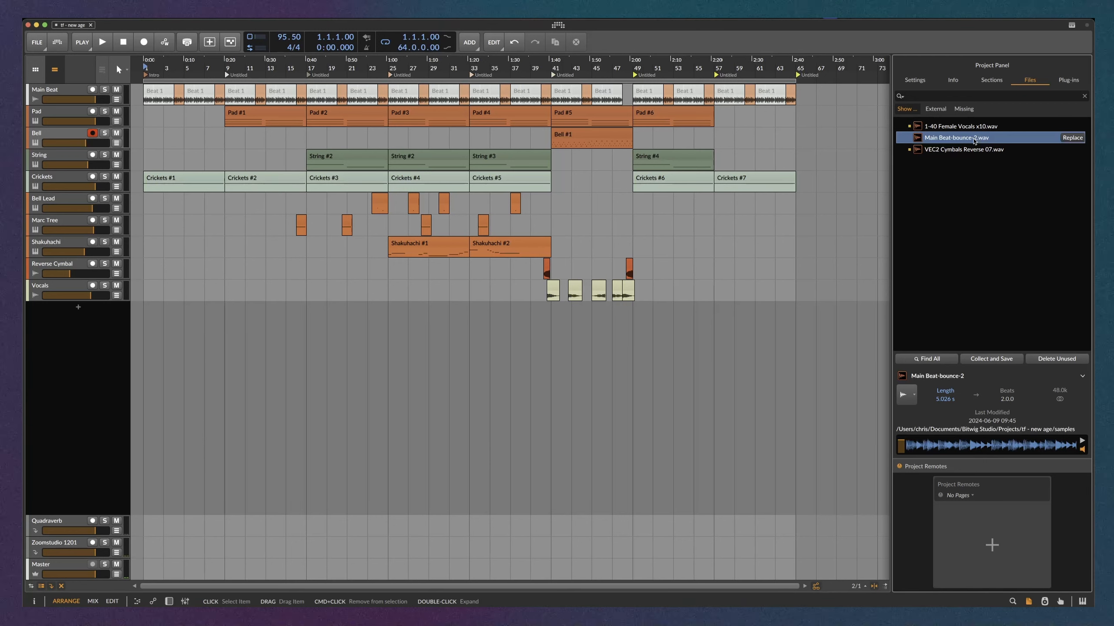
# Preview the Main Beat-bounce-2.wav sample from the project's file list
pyautogui.click(976, 139)
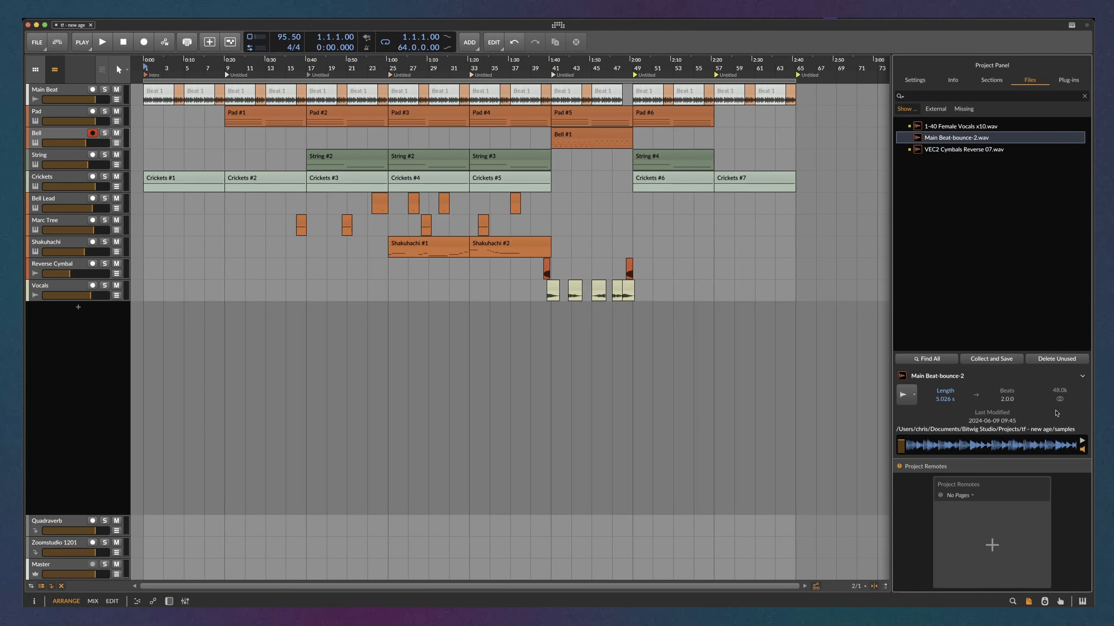
pyautogui.click(1081, 442)
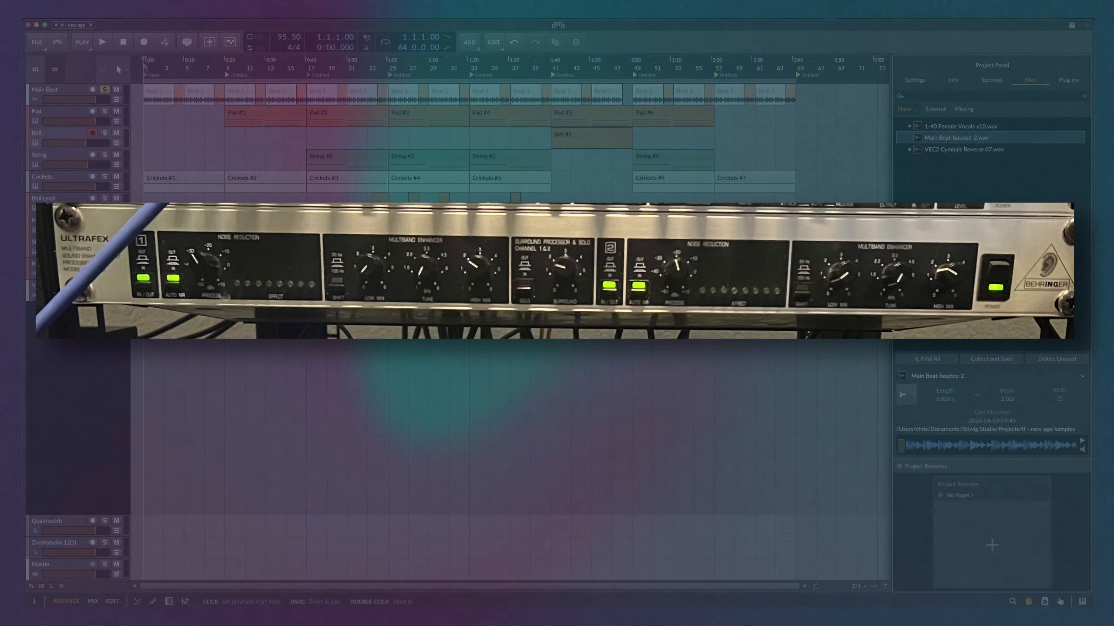
# Play the song with the Main Beat soloed and enlarge its track to inspect the Beat 1 and Beat 2 clips
pyautogui.press('space')
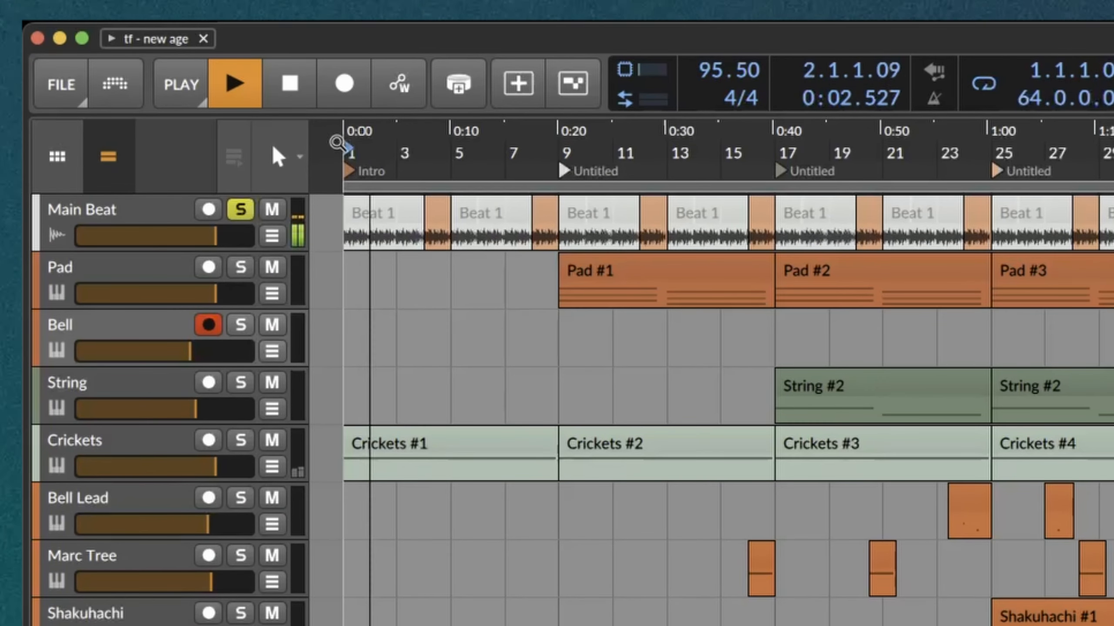
pyautogui.moveTo(341, 144); pyautogui.dragTo(352, 172)
pyautogui.moveTo(156, 246); pyautogui.dragTo(147, 357)
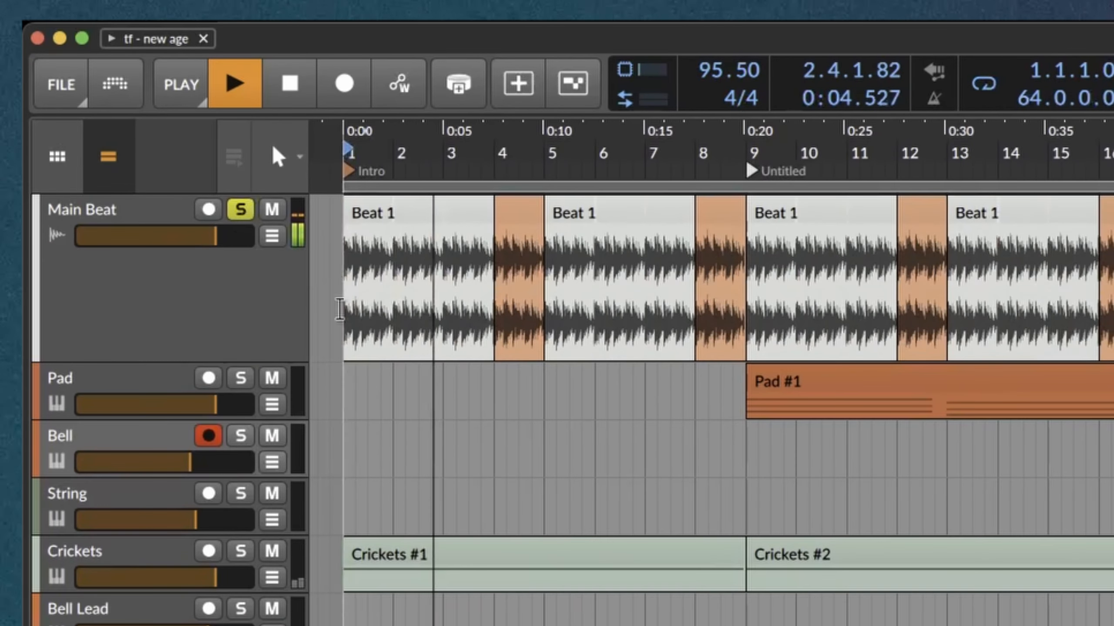
pyautogui.moveTo(366, 152); pyautogui.dragTo(368, 186)
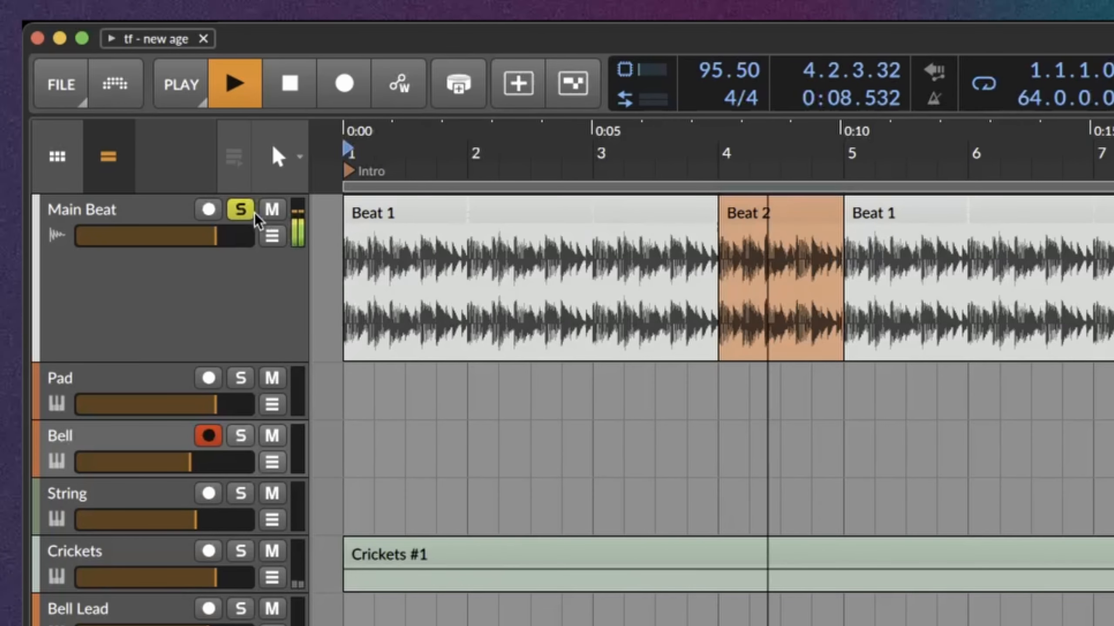
# Show the mixer, solo the Zoomstudio 1201 effect track and adjust the Main Beat's send to it
pyautogui.press('Tab')
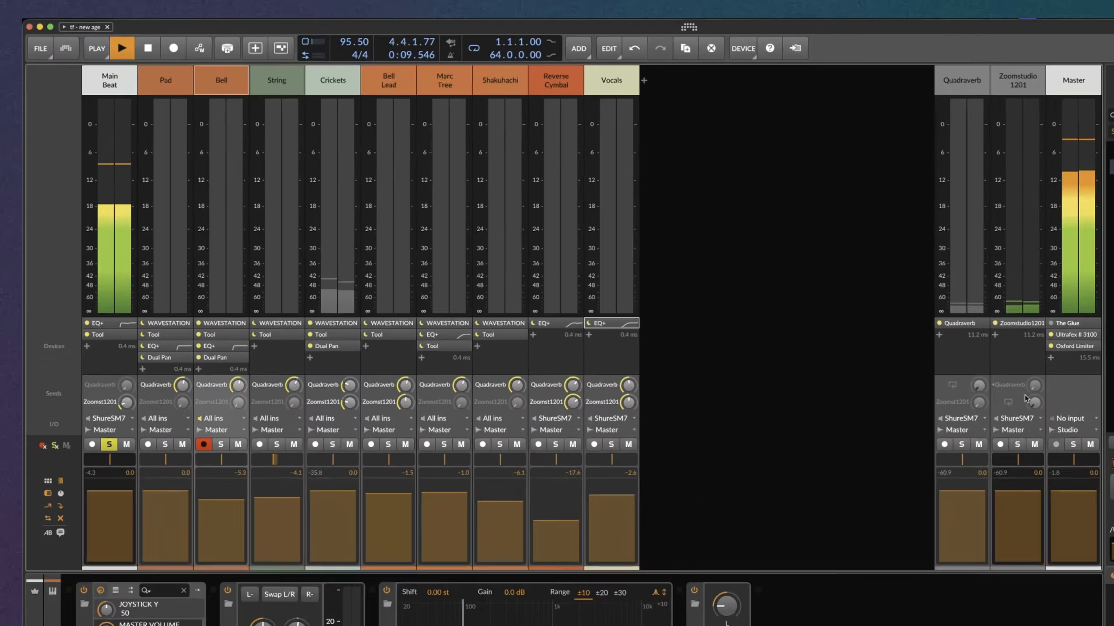
pyautogui.click(1015, 447)
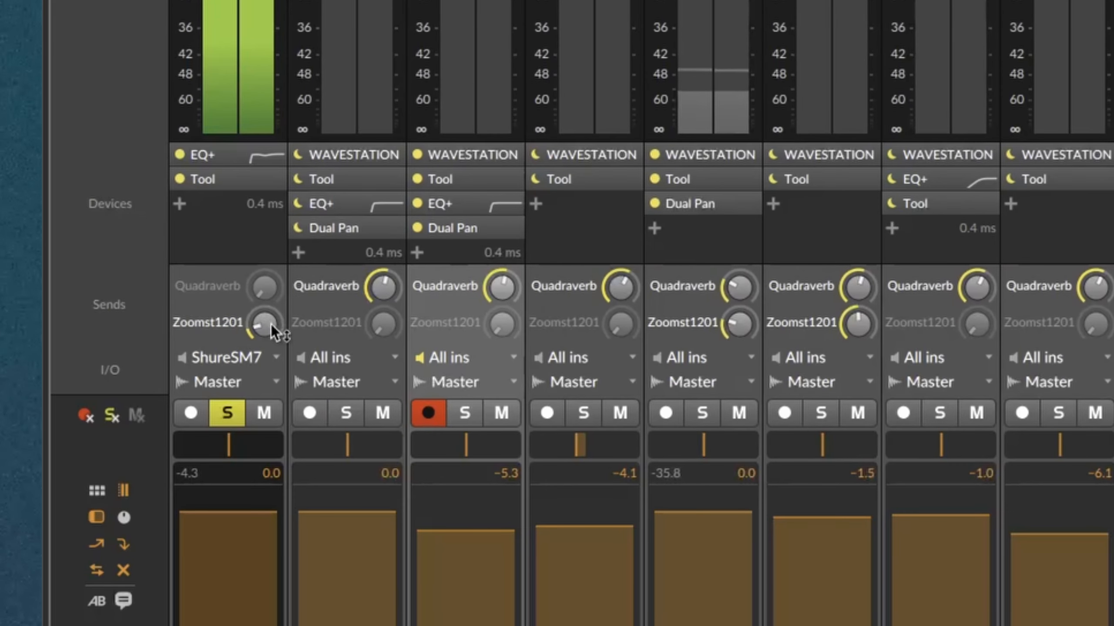
pyautogui.moveTo(264, 325); pyautogui.dragTo(293, 325)
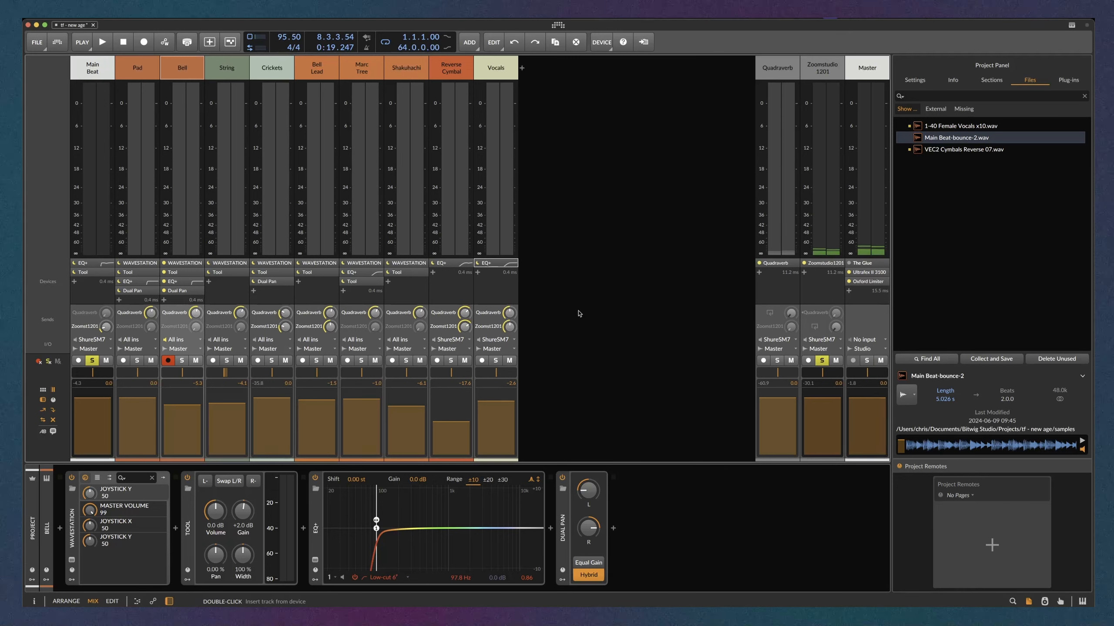
# Return to the arrangement, hide the Project Panel and examine the patch in the Pad track's Wavestation
pyautogui.click(66, 602)
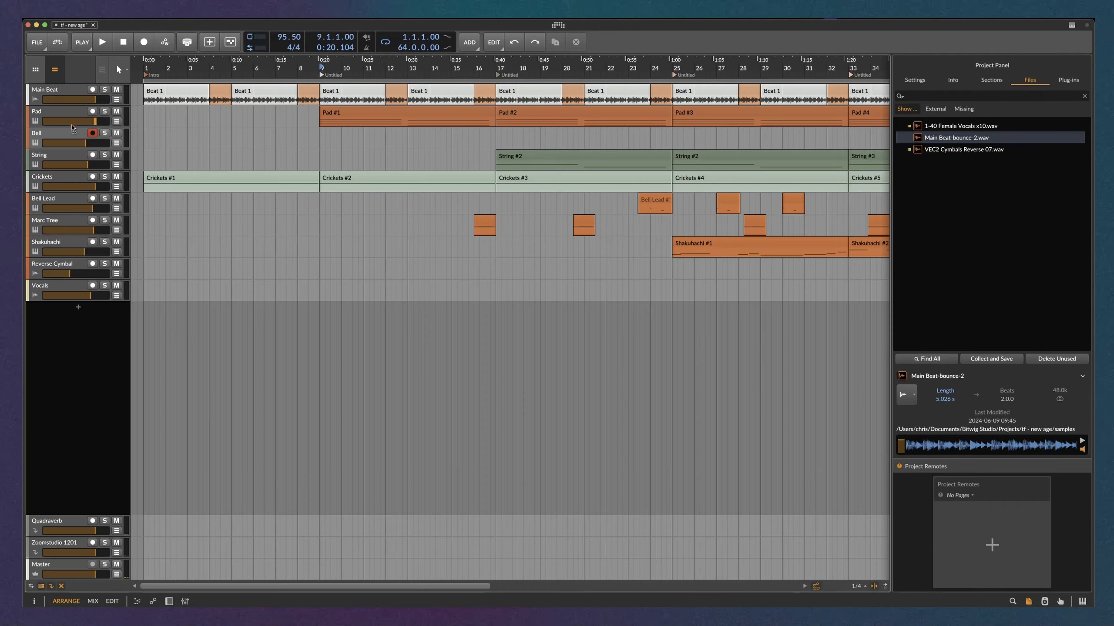
pyautogui.click(67, 115)
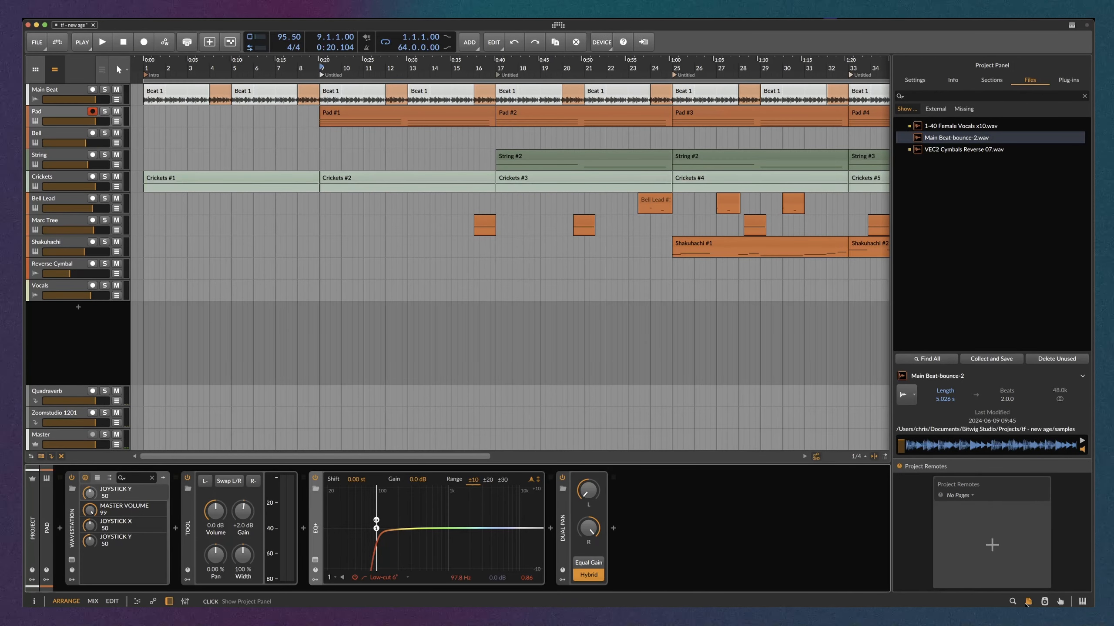
pyautogui.click(1028, 602)
pyautogui.click(72, 560)
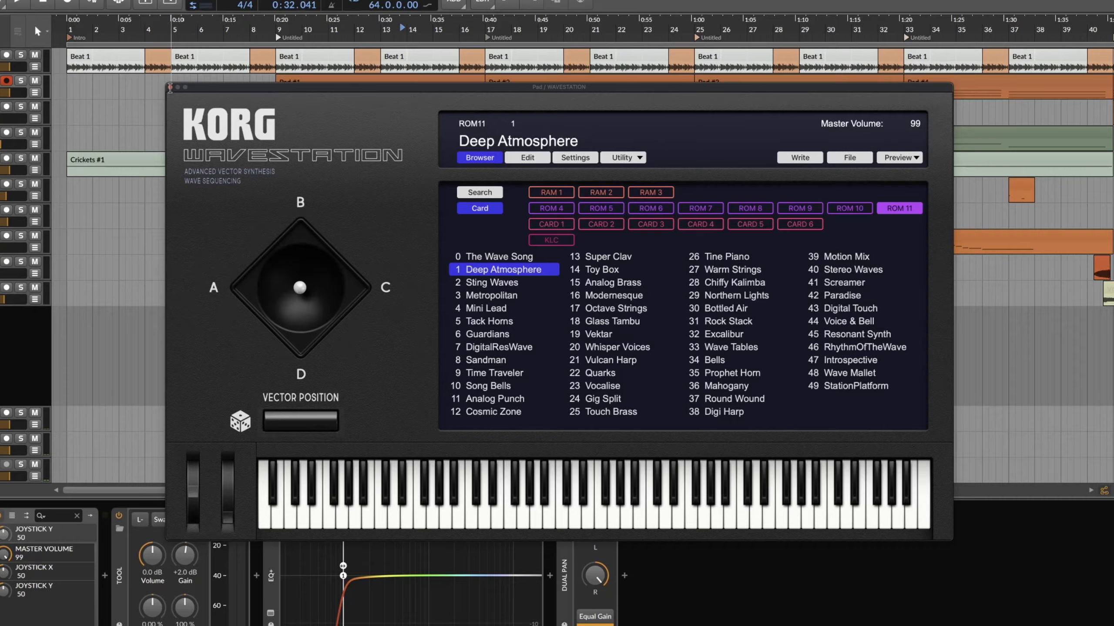
pyautogui.click(82, 44)
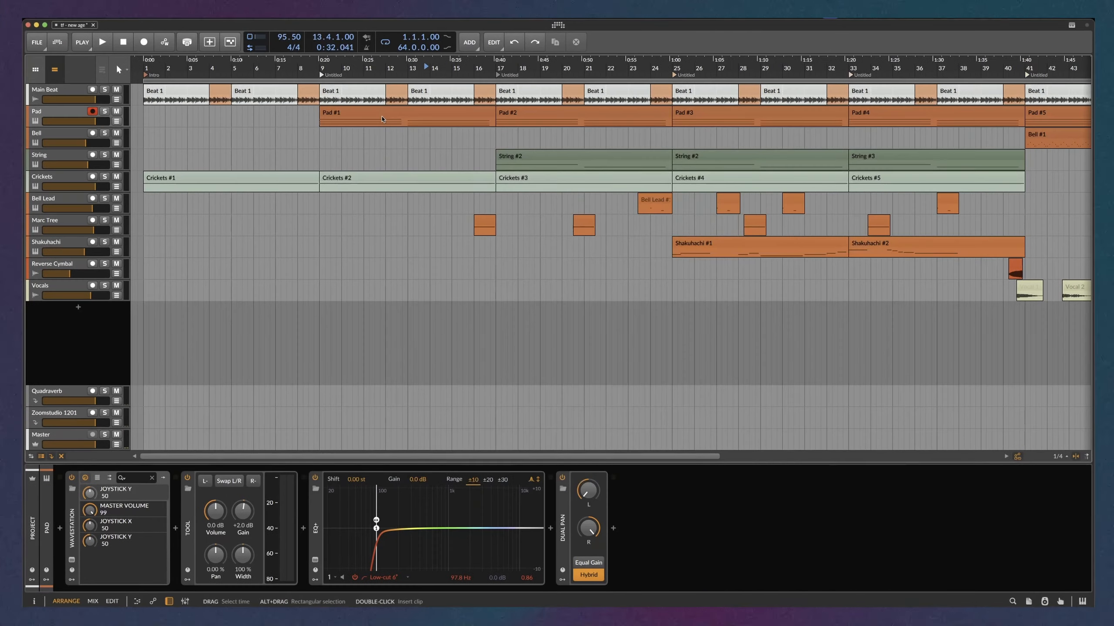
# Examine the chord notes in the Pad #1 clip, then return to the arrangement and stop playback
pyautogui.click(382, 119)
pyautogui.doubleClick(382, 118)
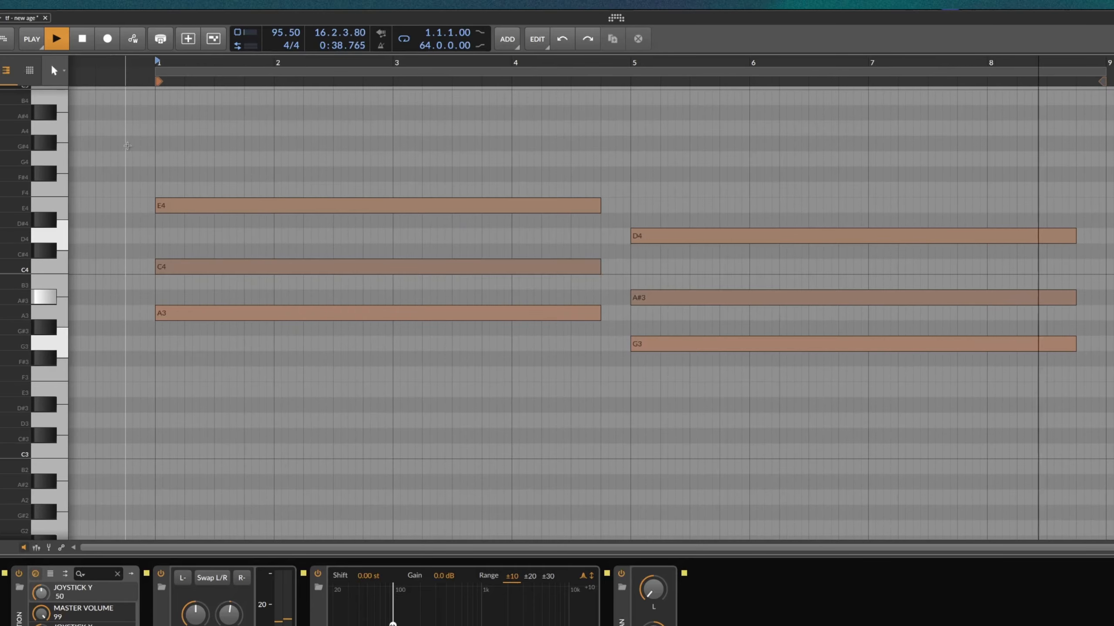
pyautogui.press('Tab')
pyautogui.press('Tab')
pyautogui.press('space')
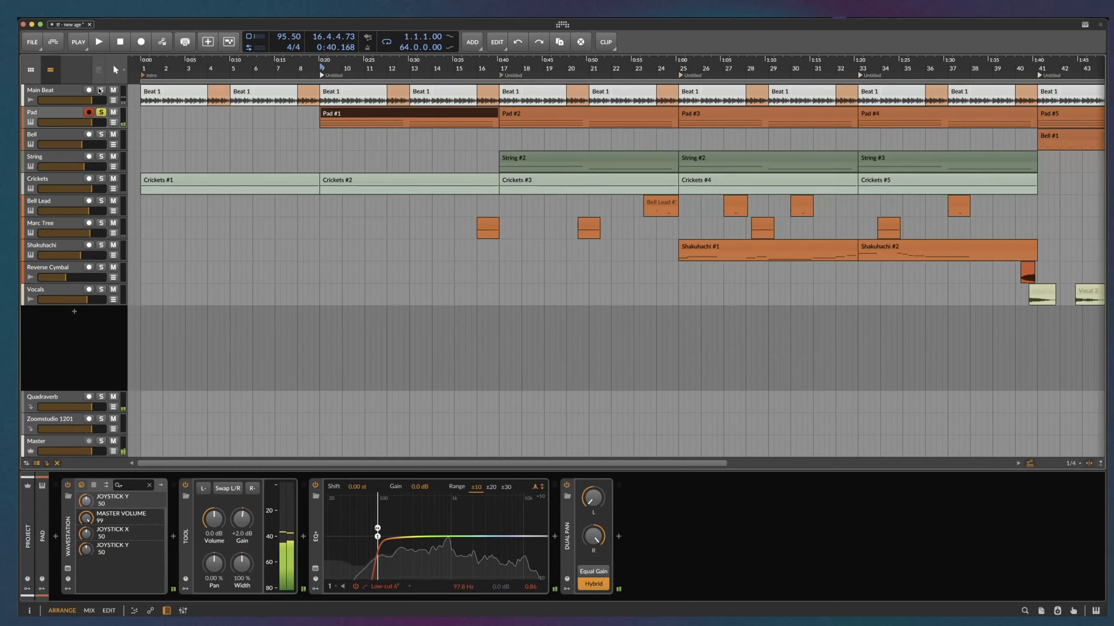
# Solo the Main Beat along with the Pad and listen to both tracks together from bar 9
pyautogui.click(61, 97)
pyautogui.press('space')
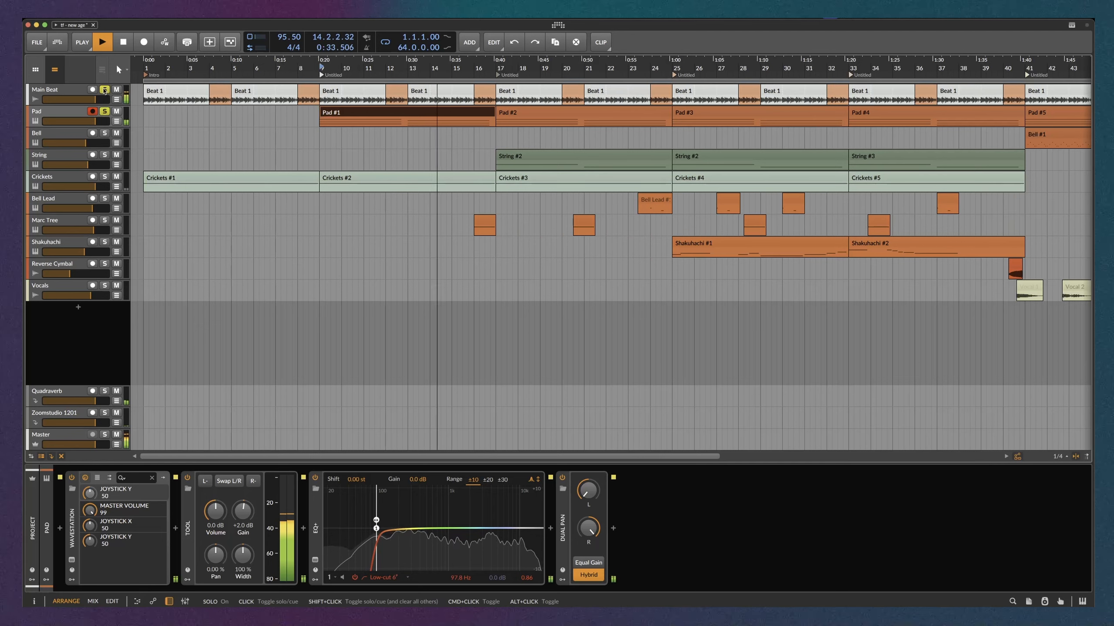
pyautogui.press('space')
# Reopen the Pad #1 clip and examine the gap between its two chords
pyautogui.doubleClick(385, 113)
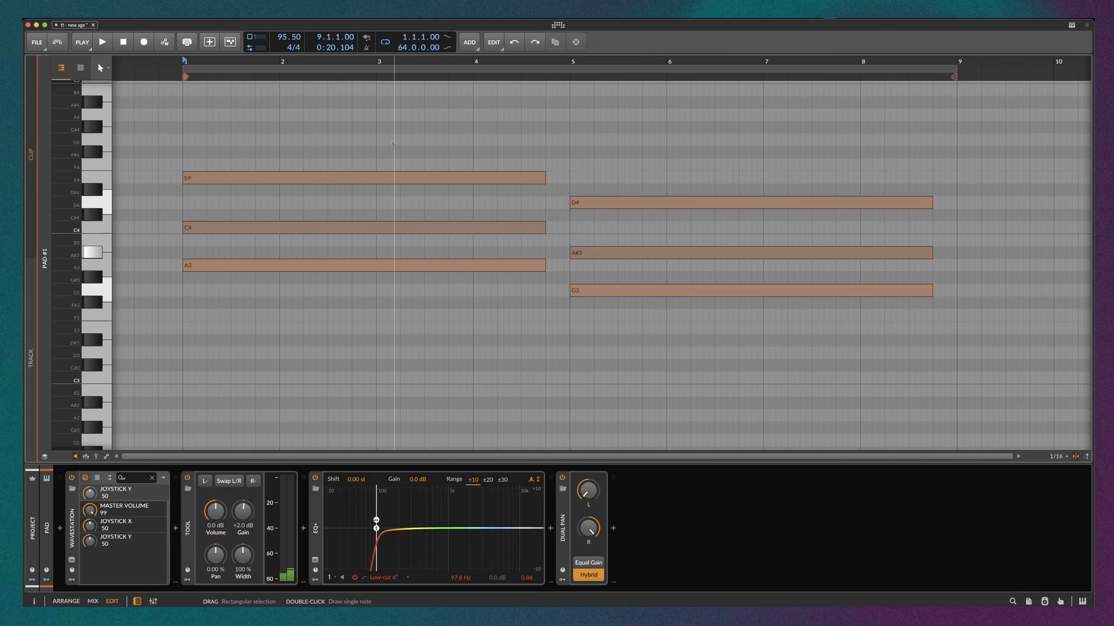
pyautogui.scroll(5, 574, 176)
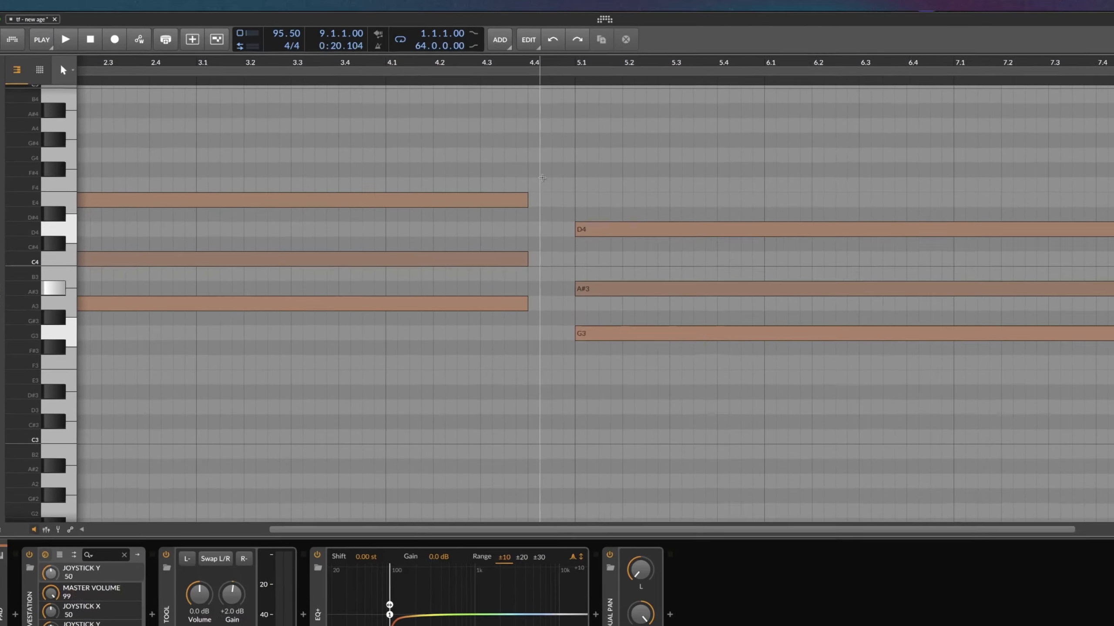
pyautogui.scroll(-5, 483, 151)
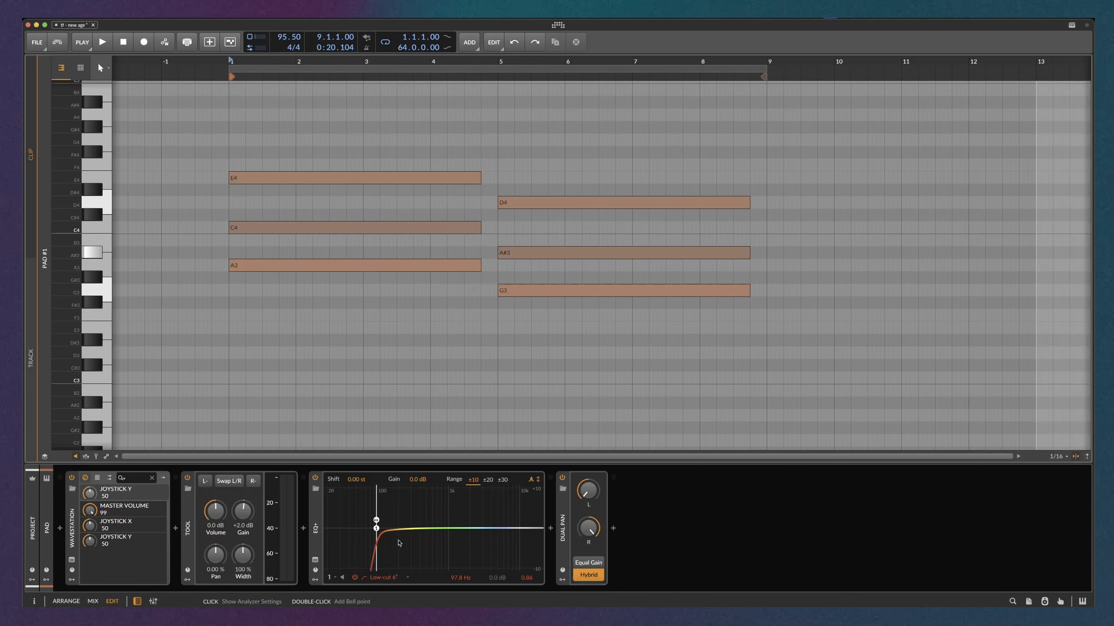
# Show the mixer and select the Quadraverb effect track to inspect its device settings
pyautogui.click(93, 601)
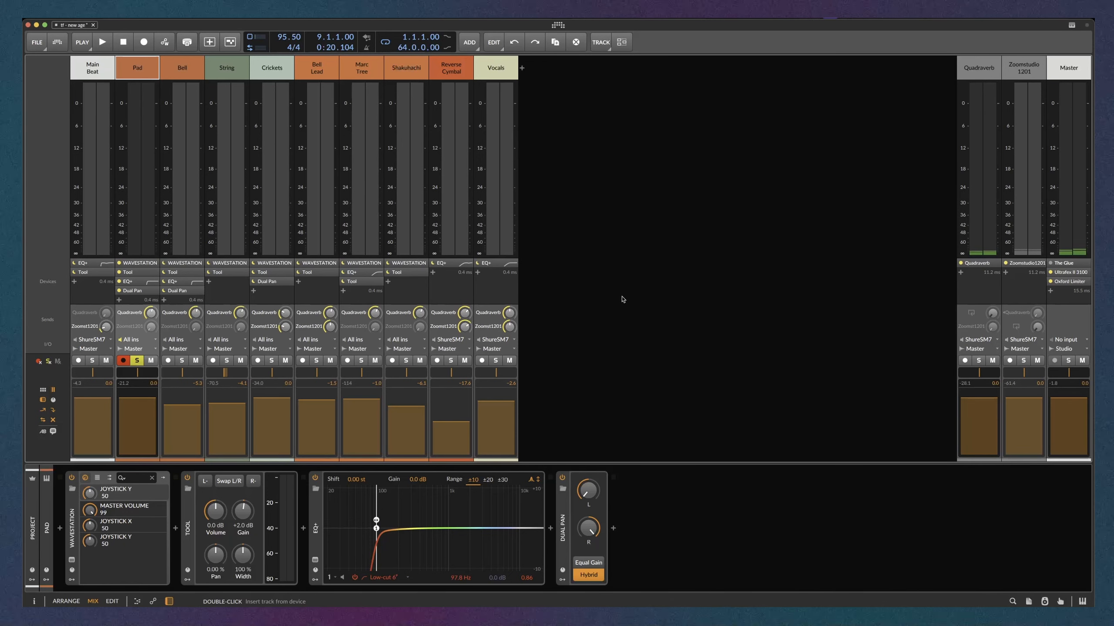
pyautogui.click(974, 69)
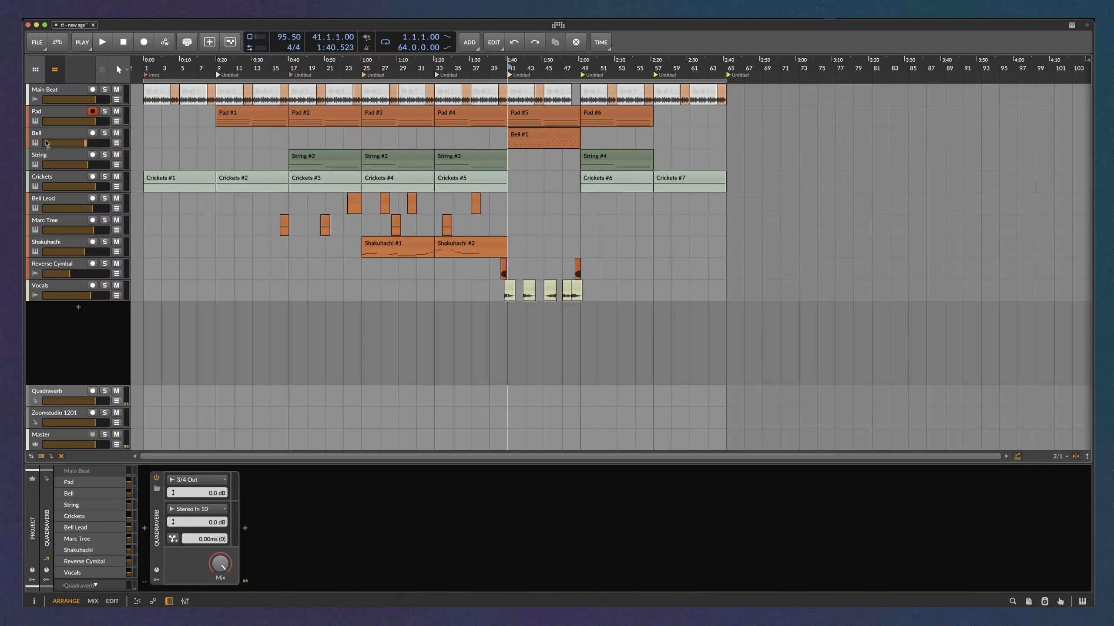
# Select the Bell track and examine the patch loaded in its Wavestation
pyautogui.click(53, 133)
pyautogui.click(72, 560)
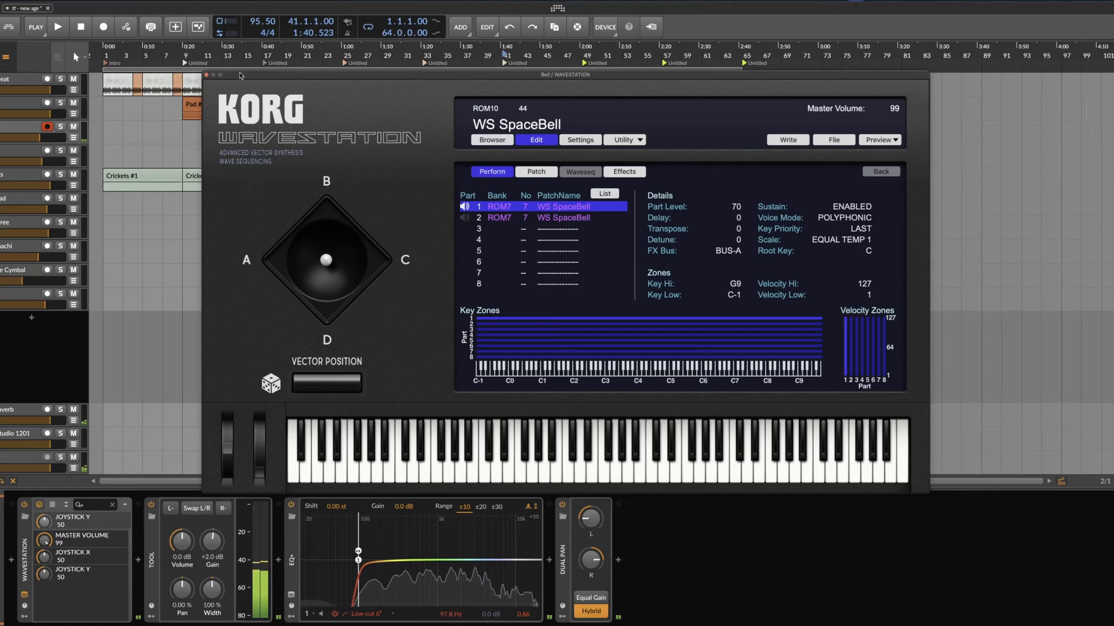
pyautogui.click(79, 31)
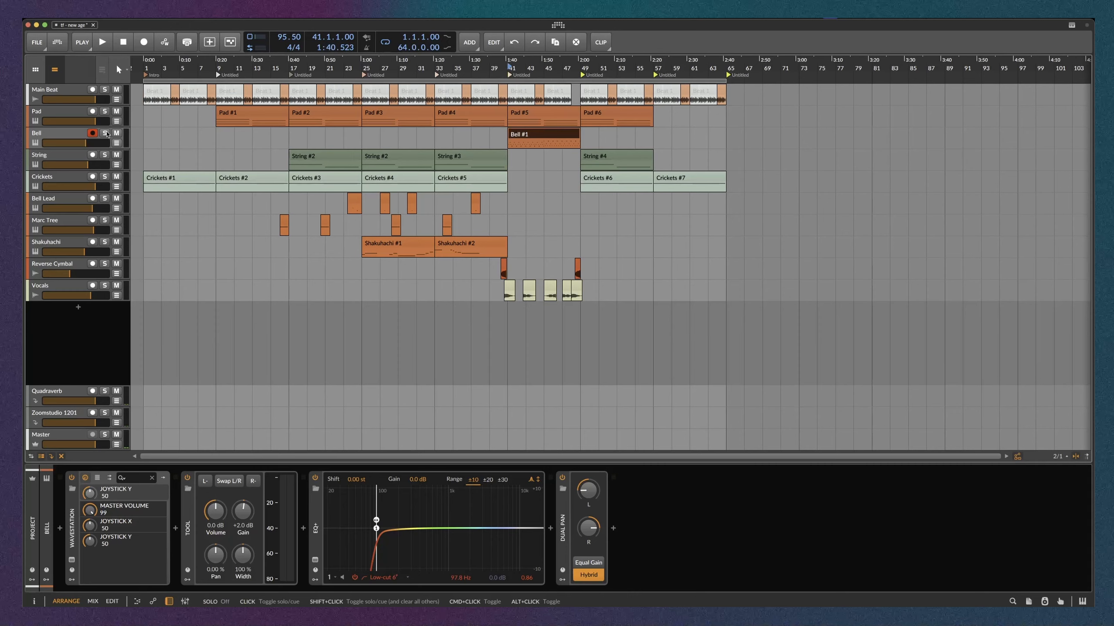
# Solo the Bell track and play the Bell #1 clip while viewing its notes
pyautogui.press('s')
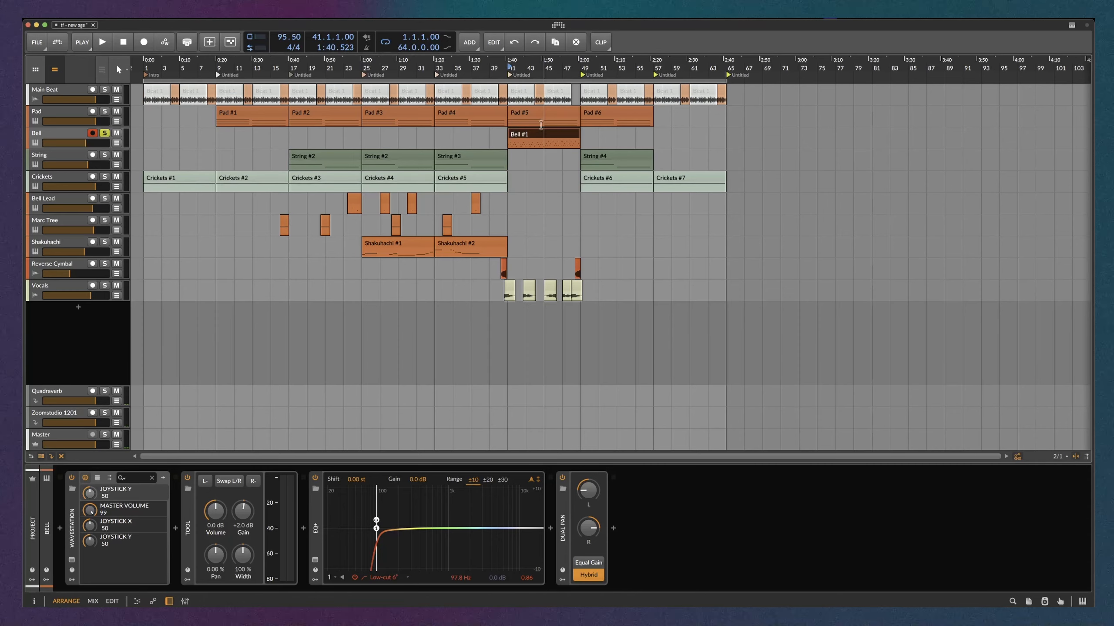
pyautogui.doubleClick(535, 132)
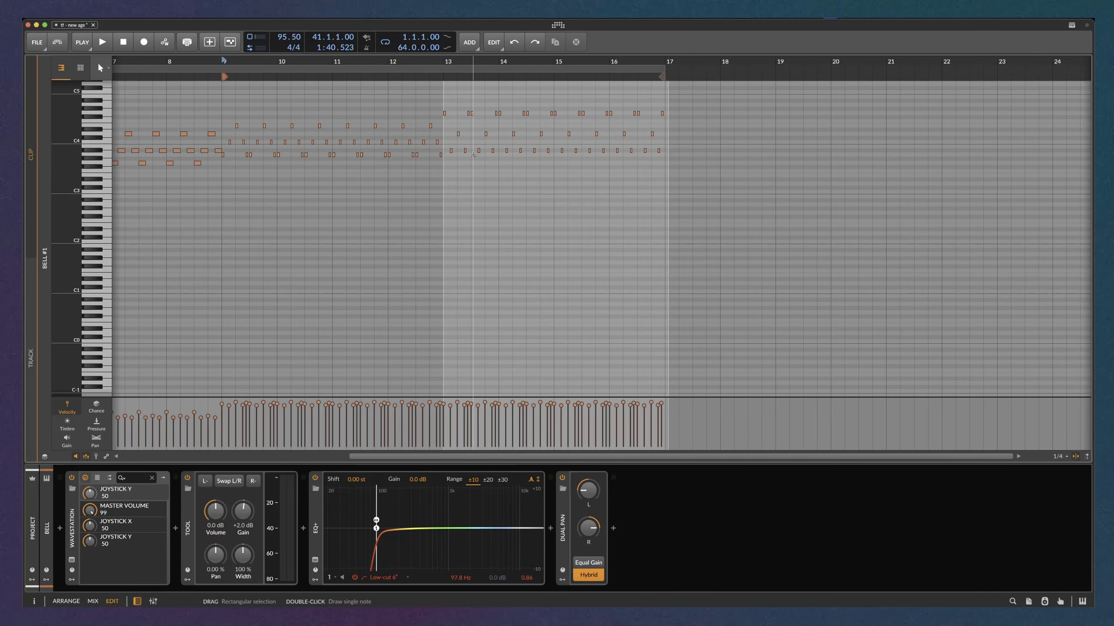
pyautogui.press('space')
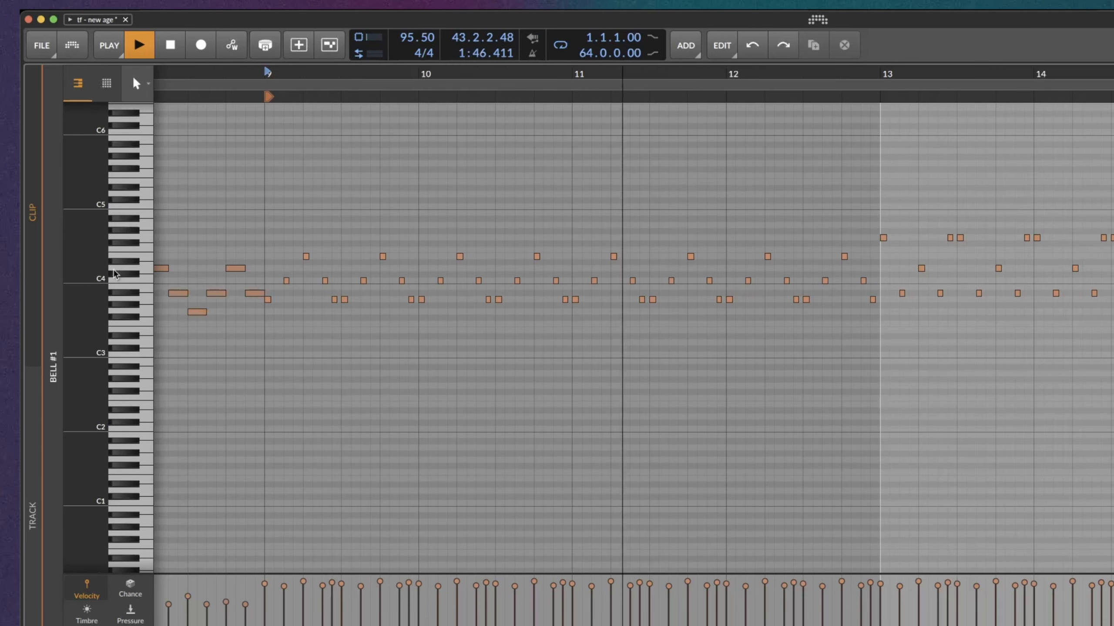
# Return to the arrangement and audition the Bell in the full mix, then soloed together with the Pad and Main Beat
pyautogui.press('Tab')
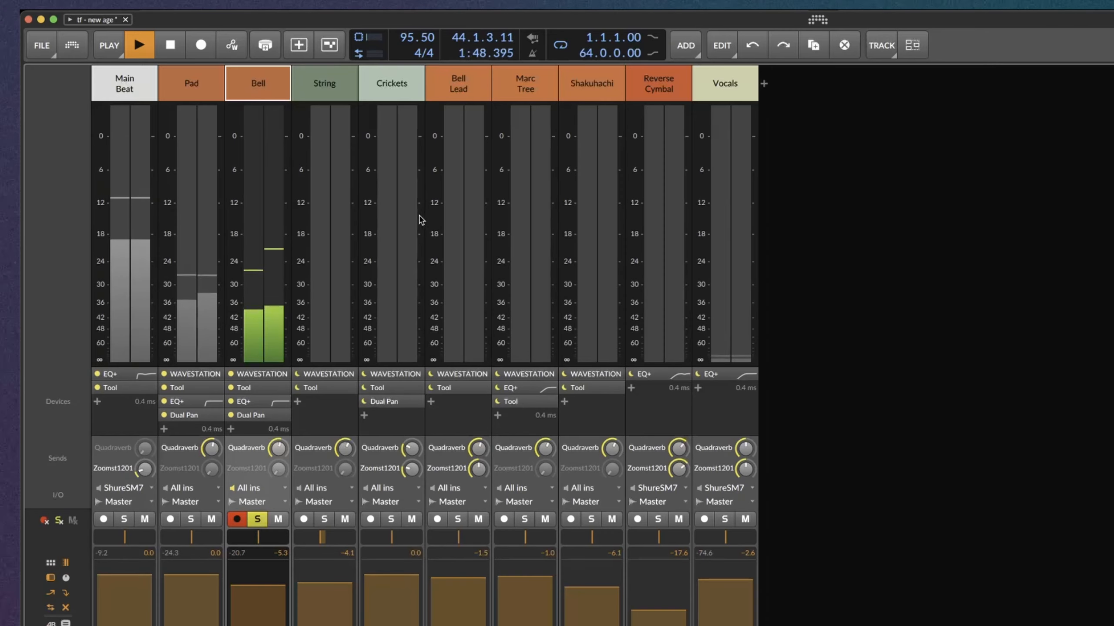
pyautogui.press('Tab')
pyautogui.click(142, 180)
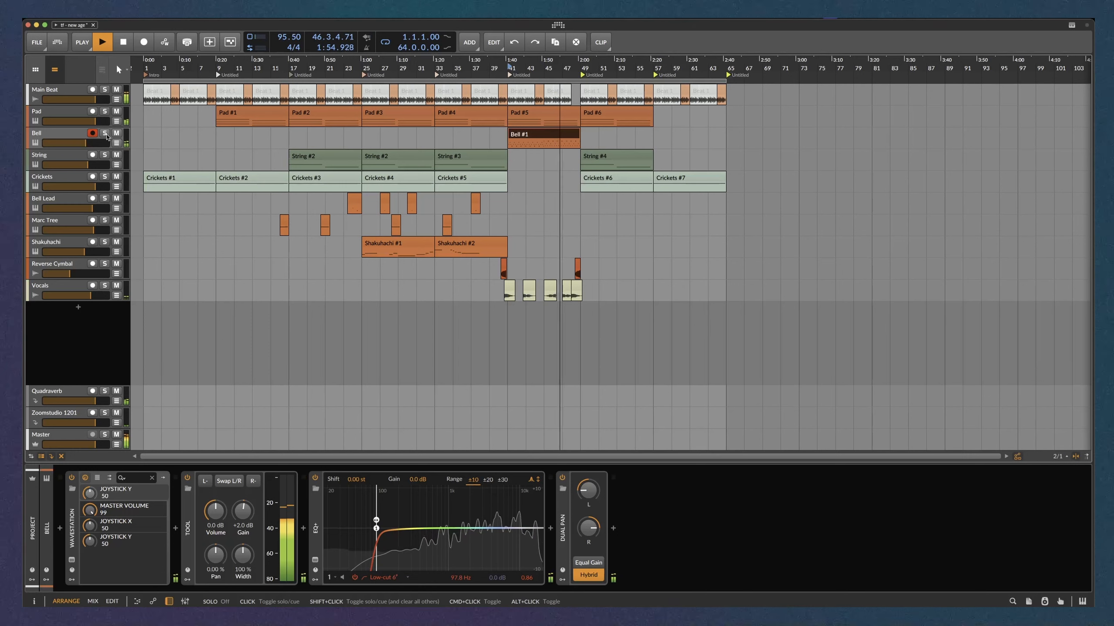
pyautogui.click(106, 134)
pyautogui.click(106, 112)
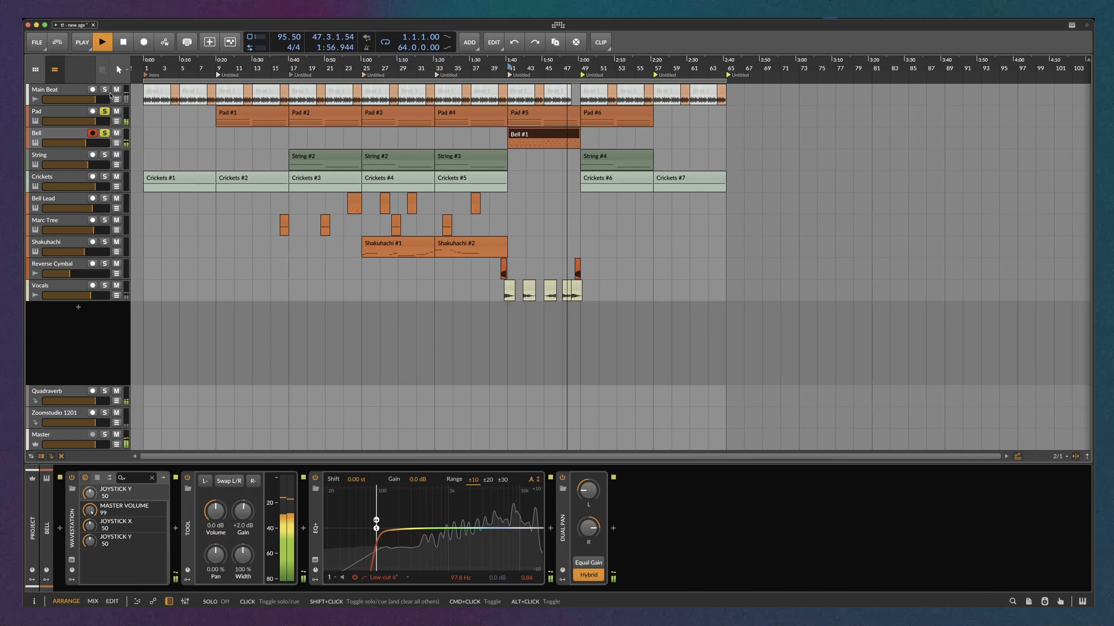
pyautogui.click(106, 90)
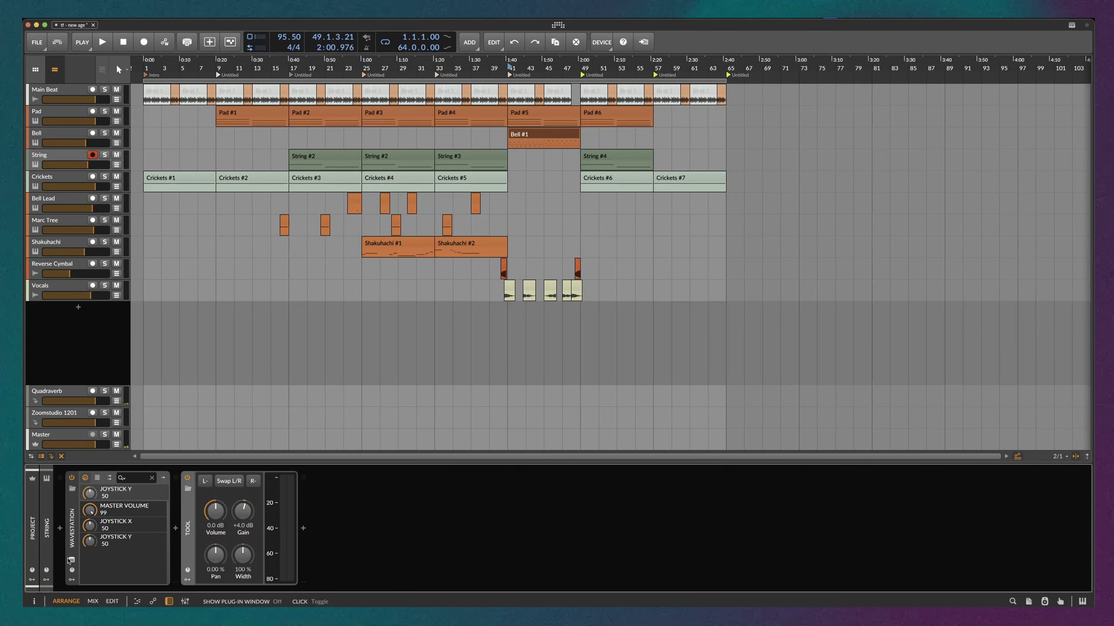
# Examine the String track's Wavestation patch and the notes of the first String #2 clip
pyautogui.click(71, 560)
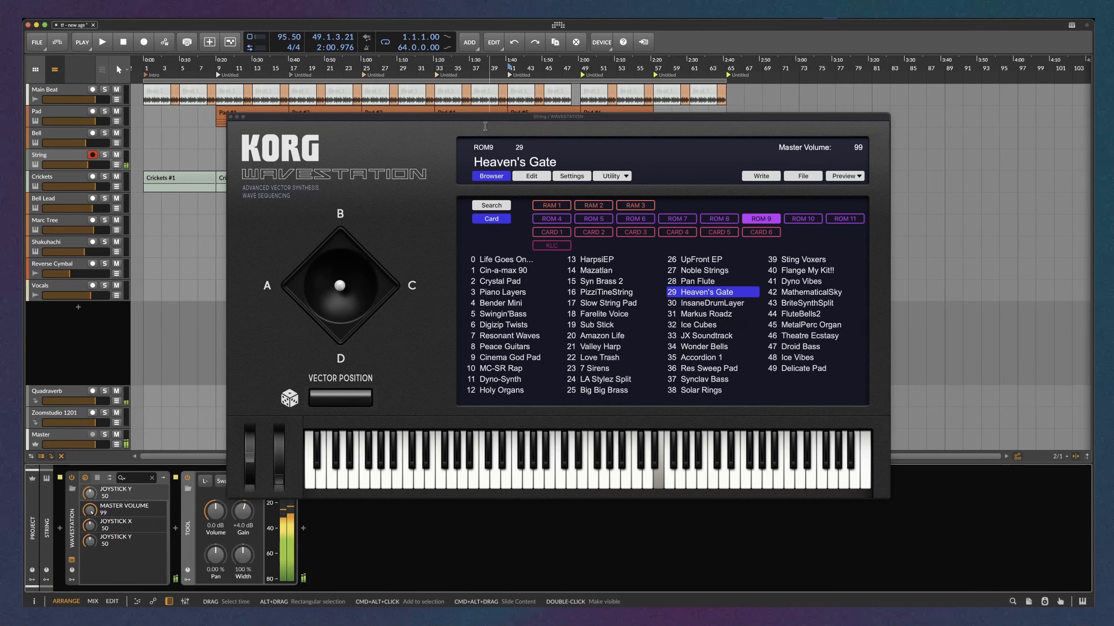
pyautogui.click(231, 117)
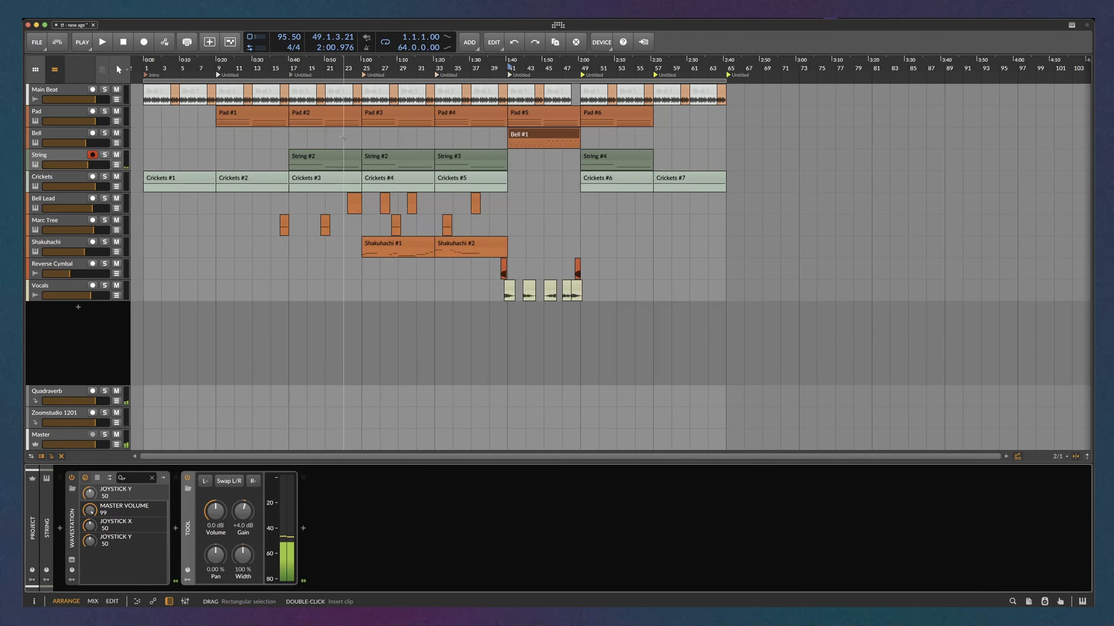
pyautogui.click(337, 157)
pyautogui.doubleClick(337, 156)
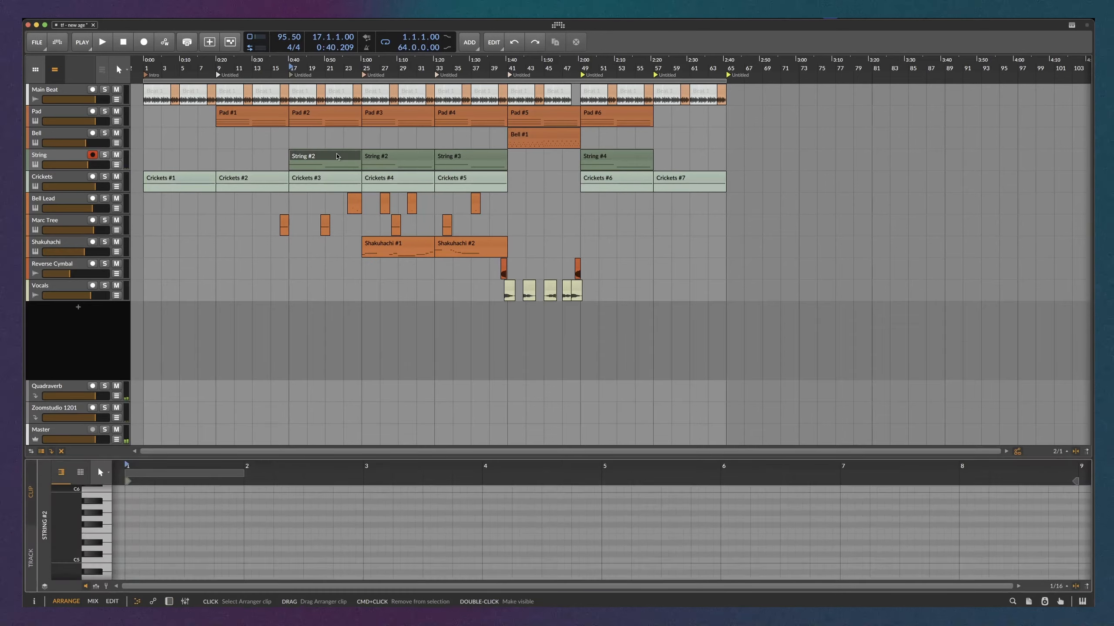
pyautogui.scroll(-5, 329, 424)
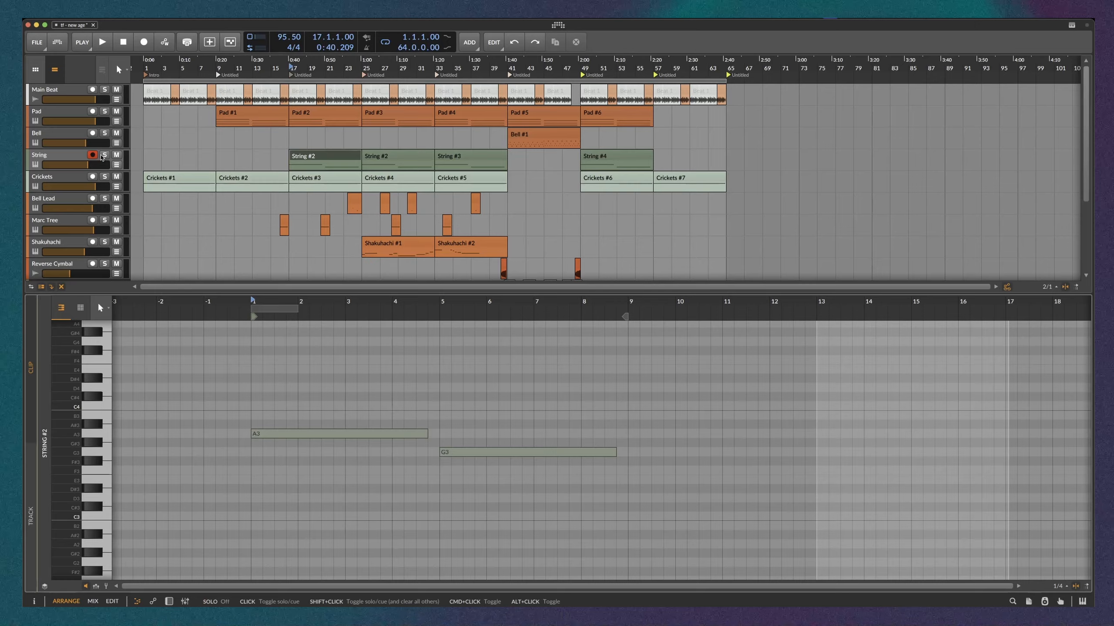
# Solo the String and Pad tracks and show the mixer to view the String track's effect sends
pyautogui.click(104, 156)
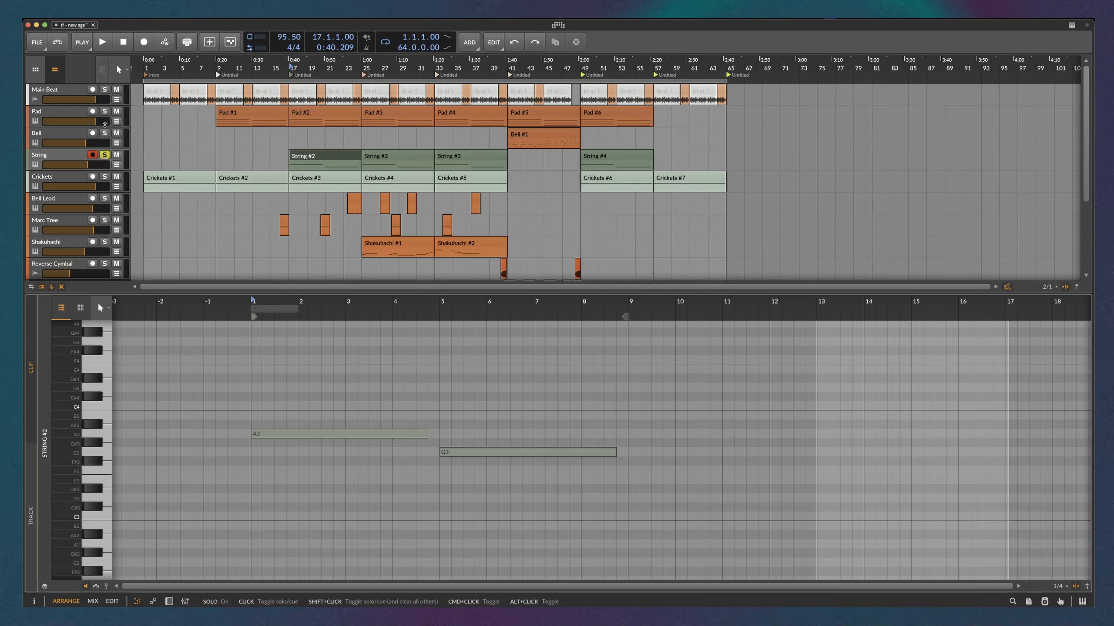
pyautogui.click(105, 112)
pyautogui.press('Tab')
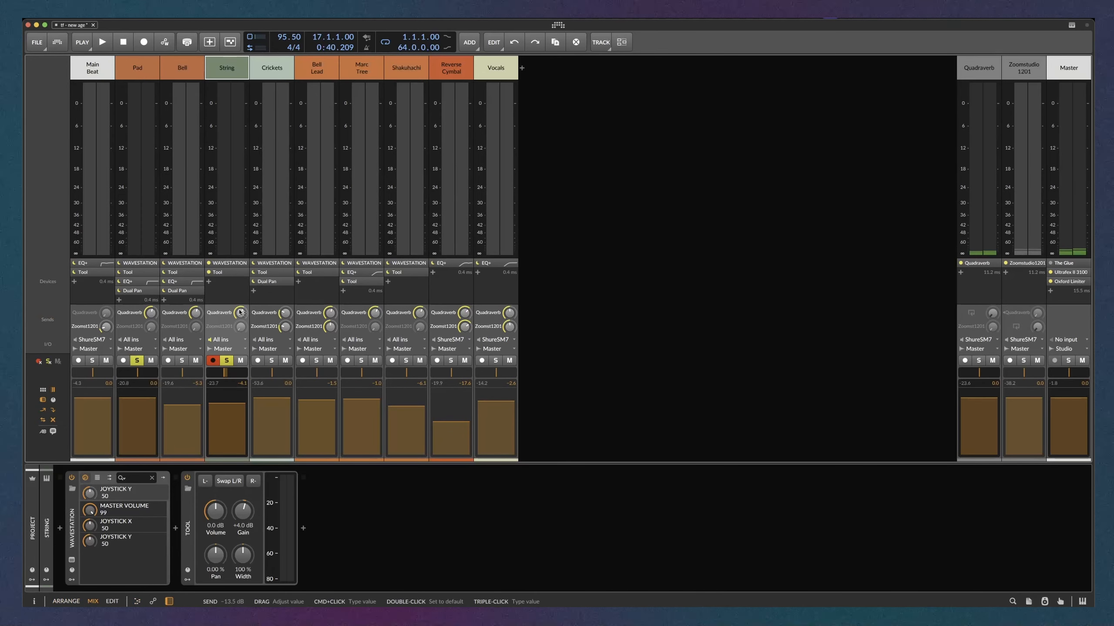
# Return to the arrangement and play the soloed String and Pad tracks from bar 17
pyautogui.press('Tab')
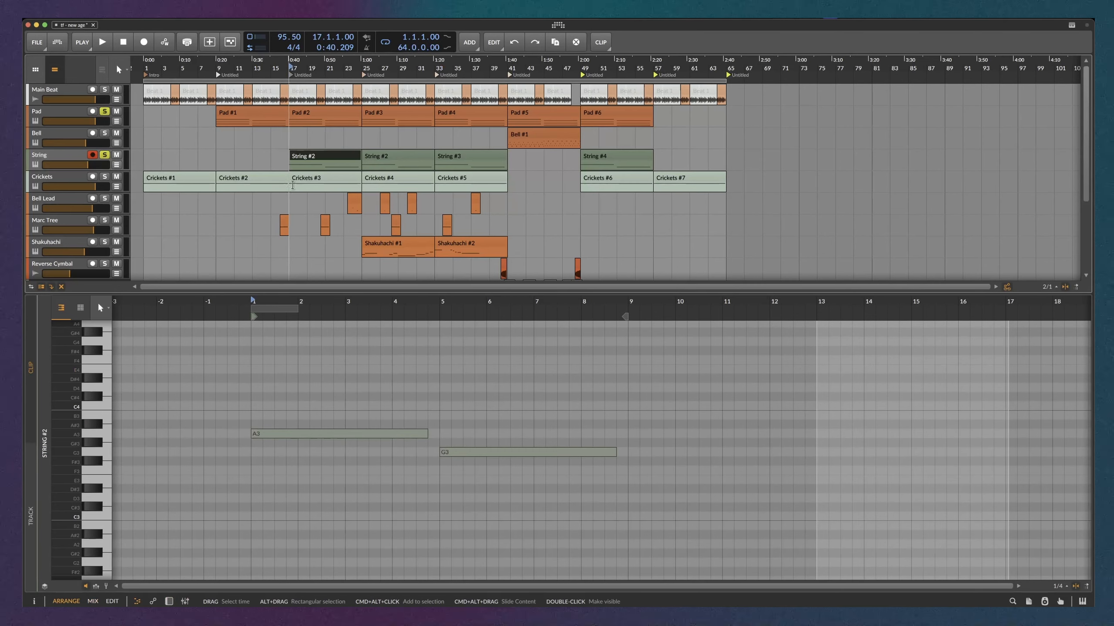
pyautogui.press('space')
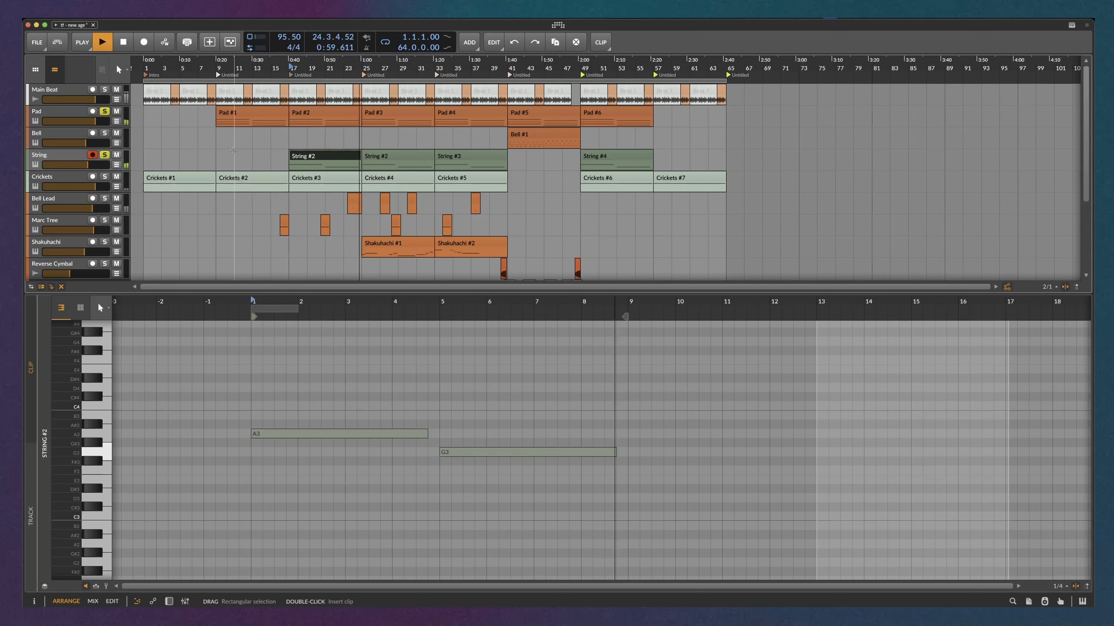
pyautogui.press('space')
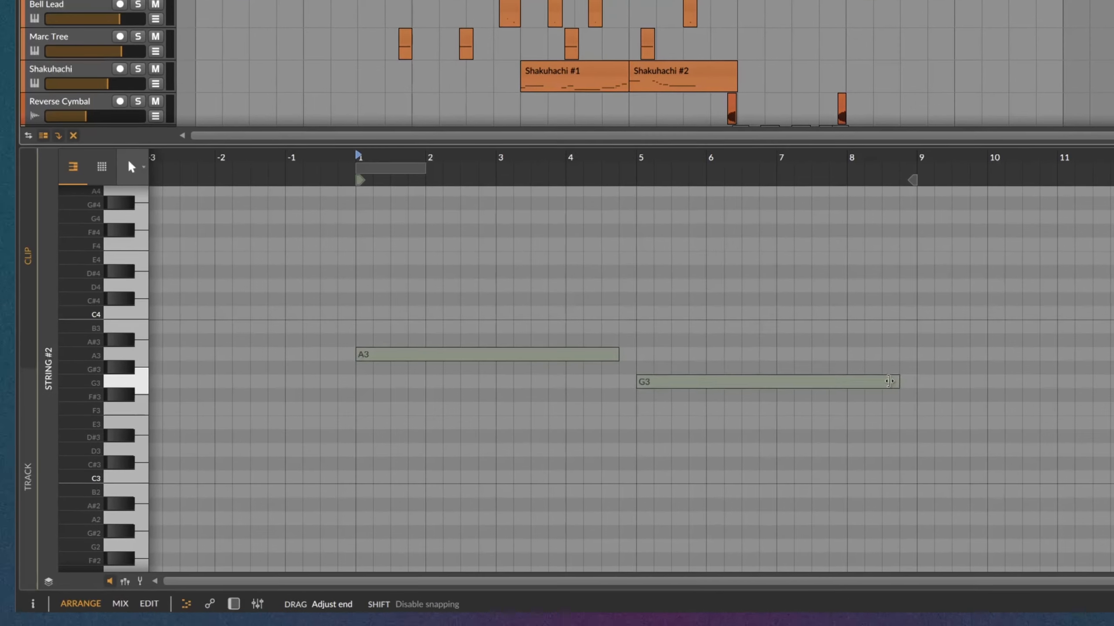
# In the first String #2 clip, shorten the G3 note to end at bar 7 and add a C4 note from bar 7 to bar 9
pyautogui.moveTo(614, 451); pyautogui.dragTo(545, 430)
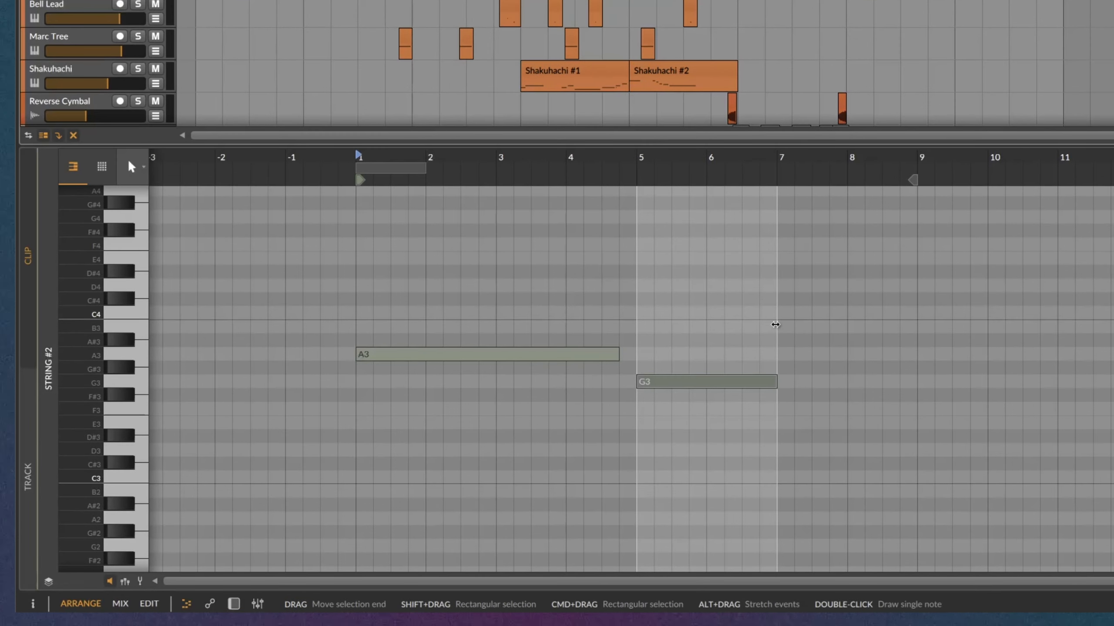
pyautogui.doubleClick(770, 327)
pyautogui.moveTo(787, 327)
pyautogui.mouseDown()
pyautogui.moveTo(804, 329)
pyautogui.moveTo(804, 315)
pyautogui.mouseUp()
# Audition the edited String #2 melody from bar 5 of the clip
pyautogui.press('space')
pyautogui.press('space')
pyautogui.press('space')
pyautogui.click(641, 163)
pyautogui.press('space')
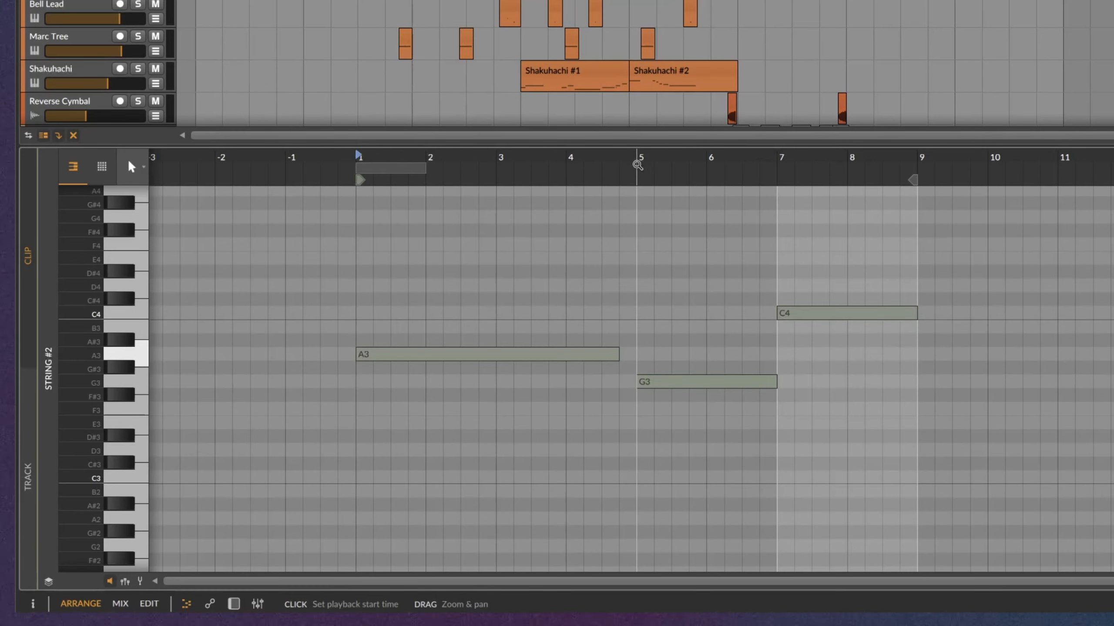
pyautogui.press('space')
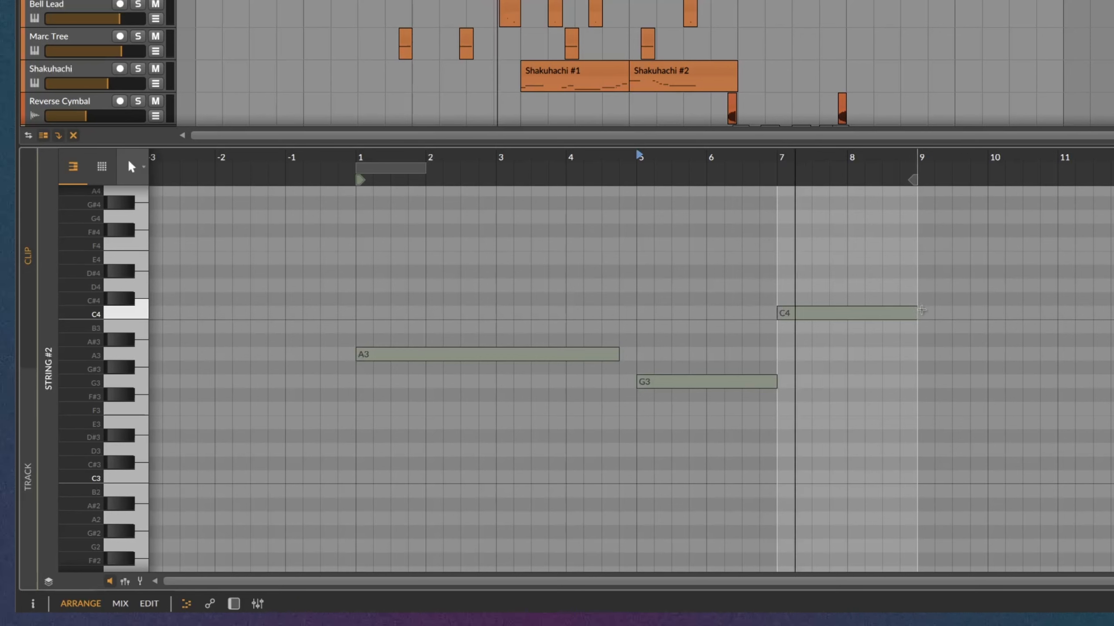
# Shorten the C4 note to end at bar 8 and add a D4 note from bar 8 to bar 9
pyautogui.moveTo(915, 313); pyautogui.dragTo(845, 310)
pyautogui.doubleClick(872, 286)
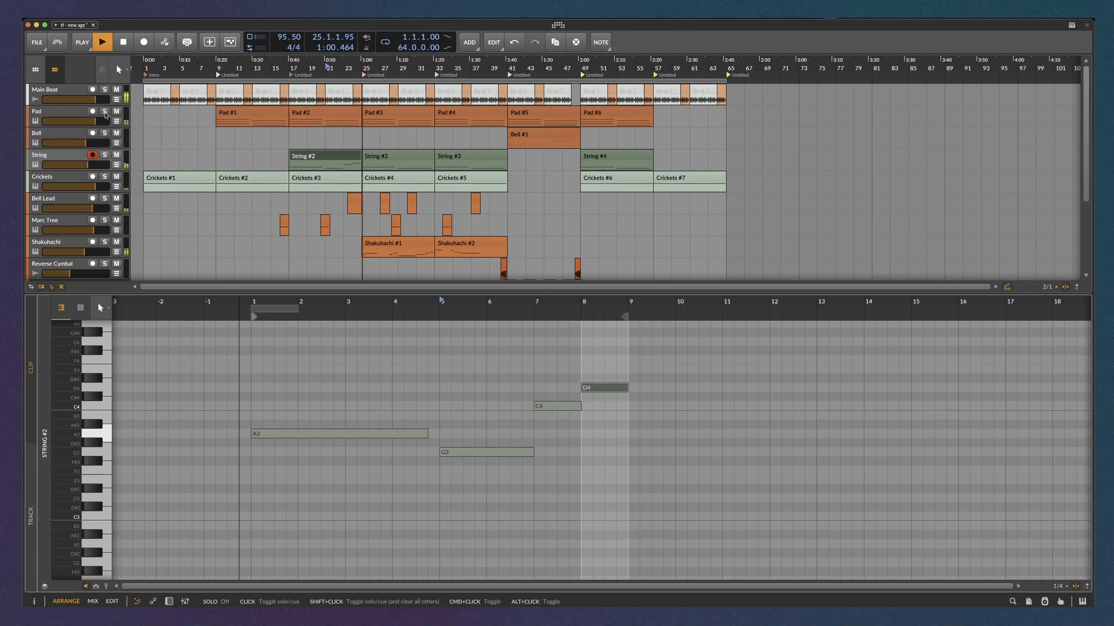
pyautogui.press('space')
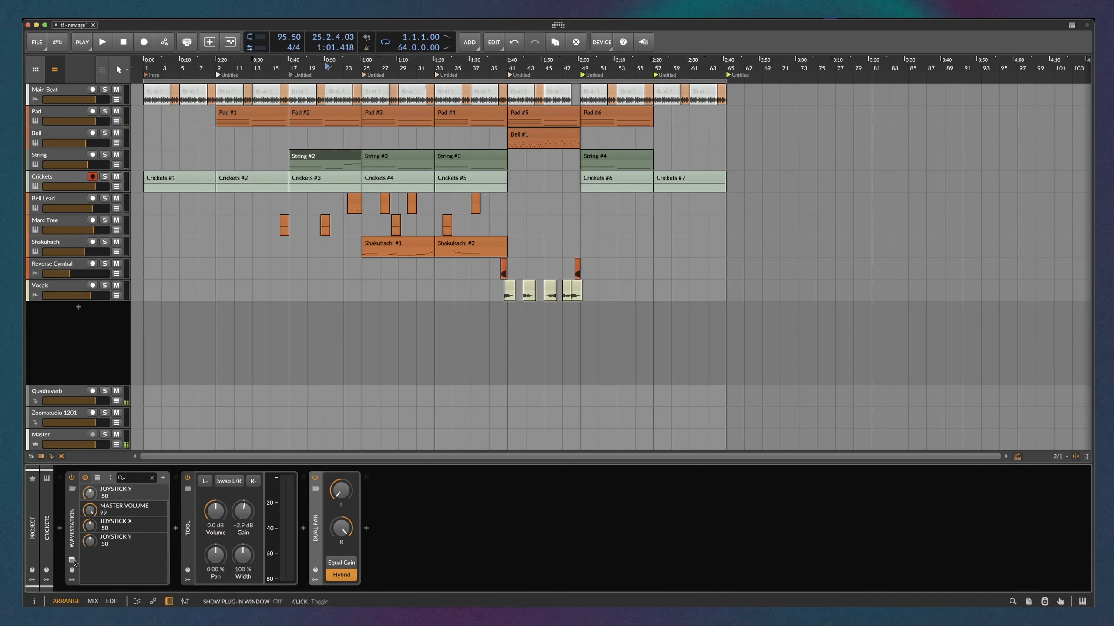
# Examine the Crickets track's Wavestation performance parts and the oscillator settings of its BugsAtSea patch
pyautogui.click(71, 560)
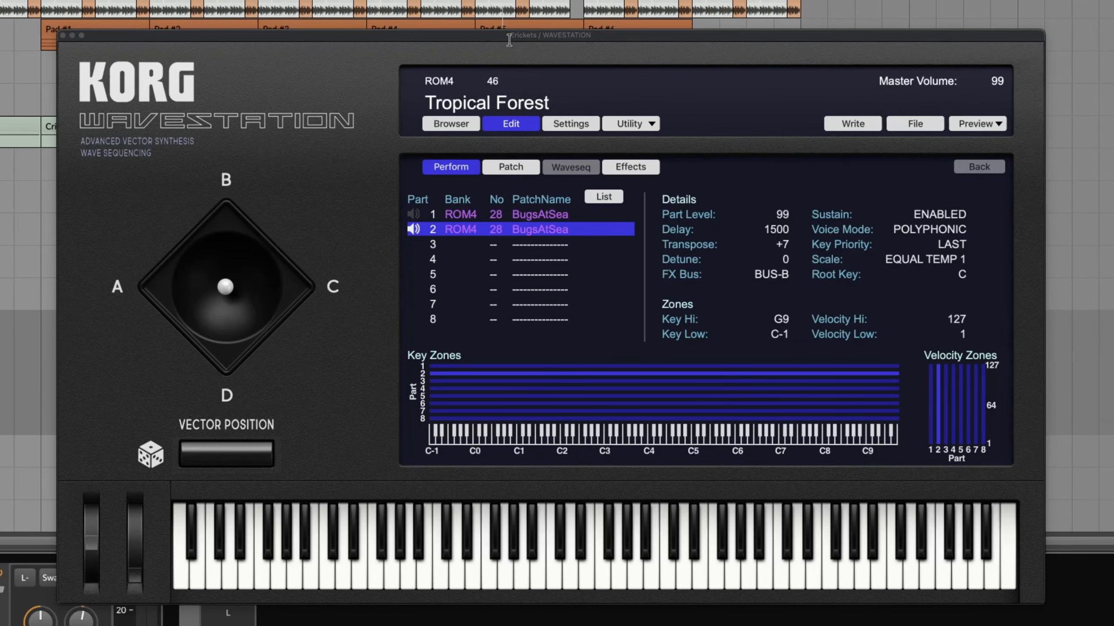
pyautogui.click(513, 167)
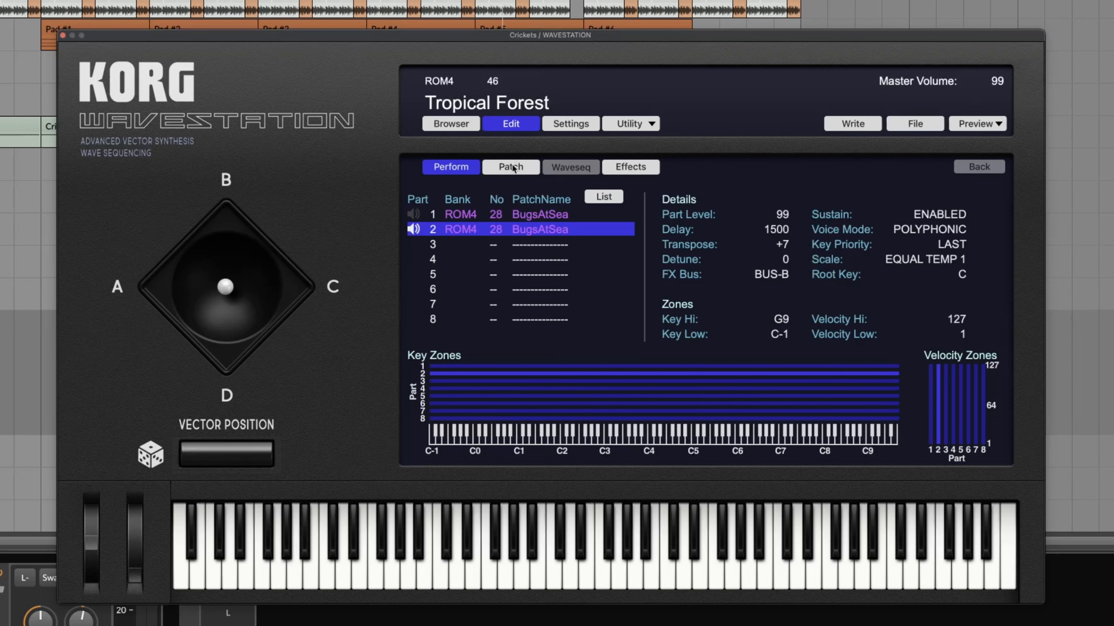
pyautogui.click(512, 167)
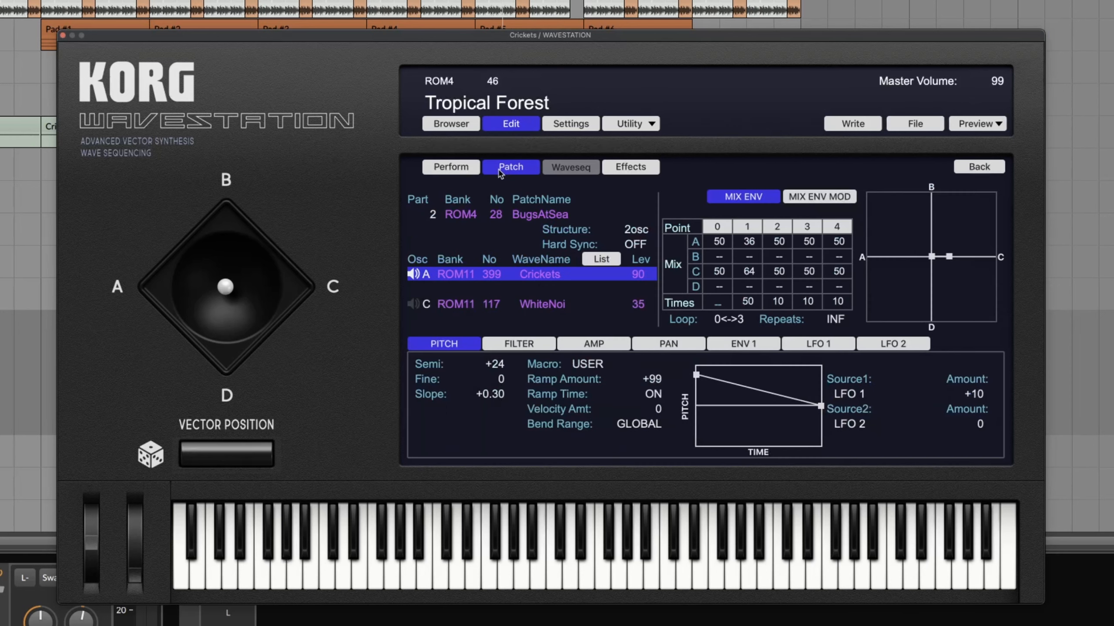
pyautogui.click(460, 168)
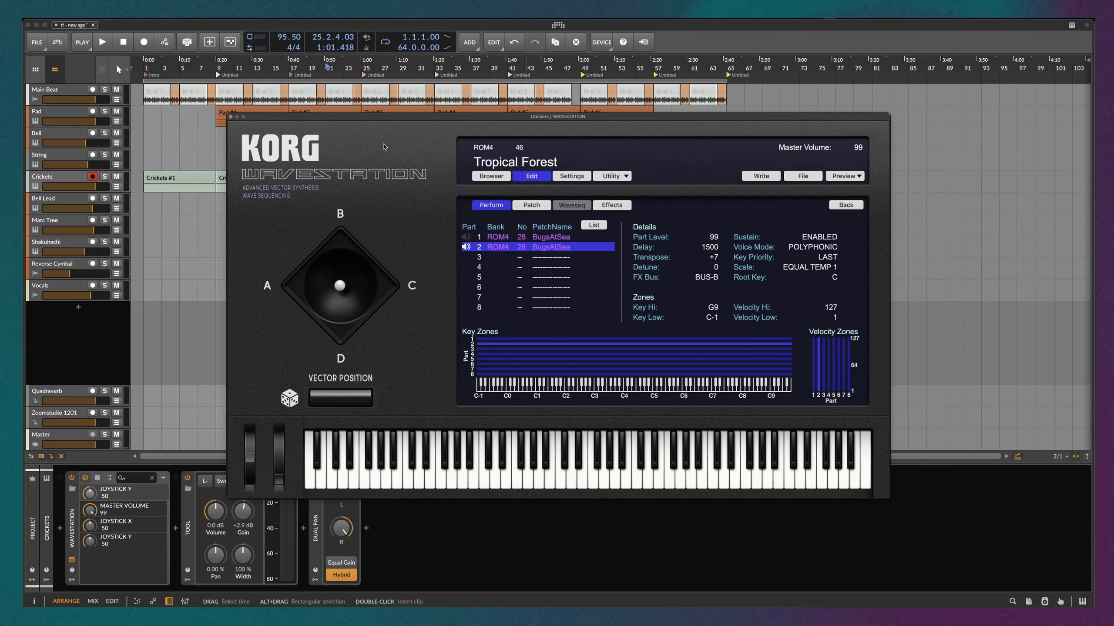
pyautogui.click(231, 117)
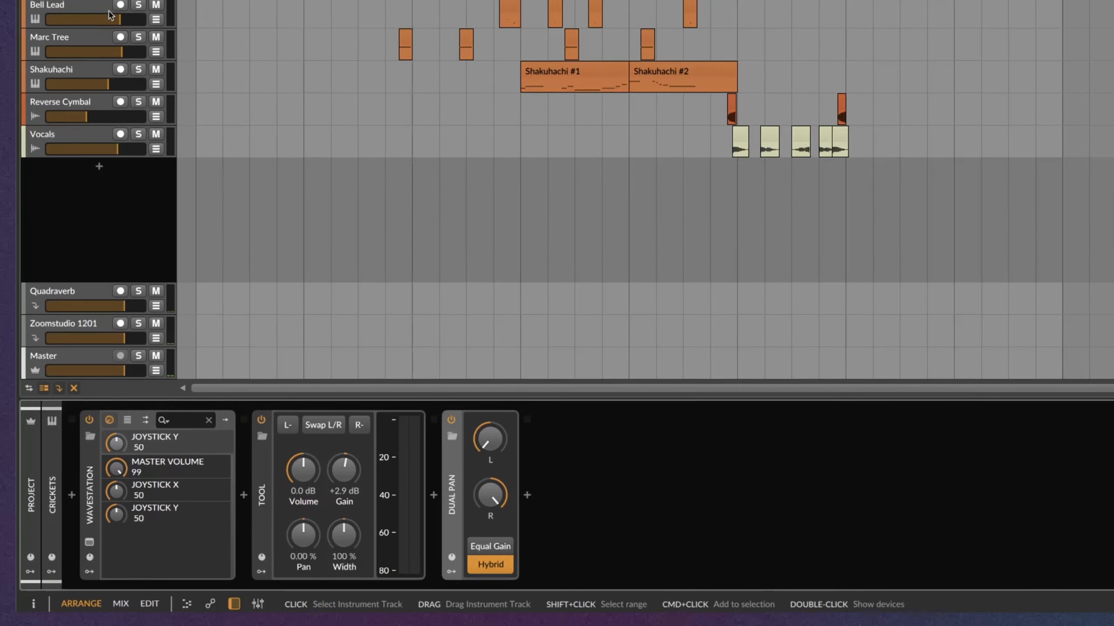
# Check the Crickets track's effect sends in the mixer, then solo the track and play it in the arrangement
pyautogui.press('Tab')
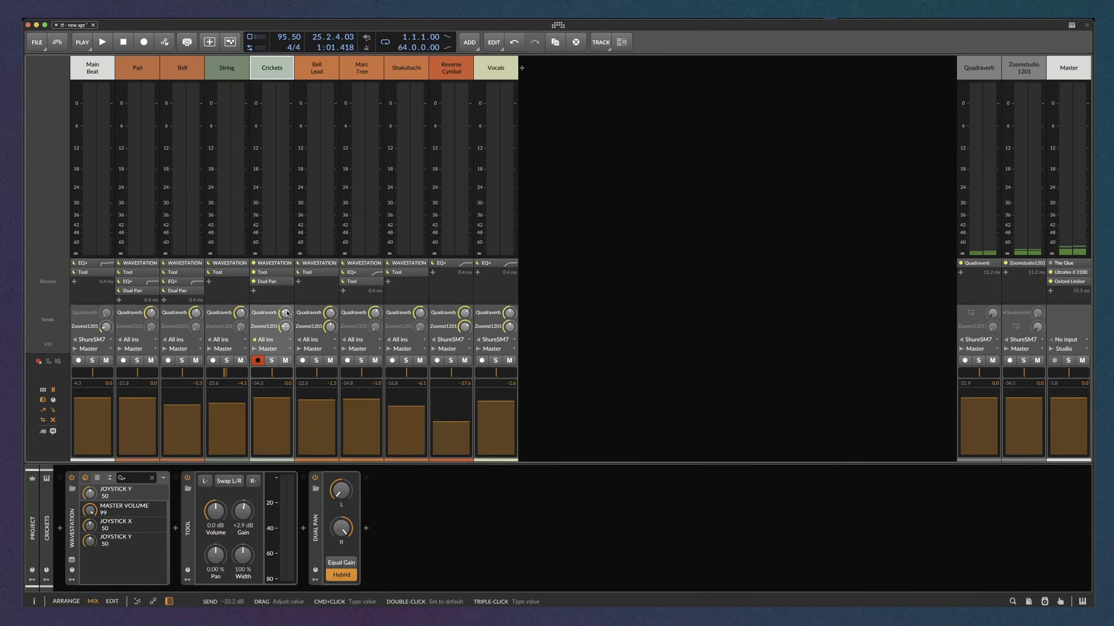
pyautogui.hotkey('alt', '1')
pyautogui.click(105, 177)
pyautogui.press('space')
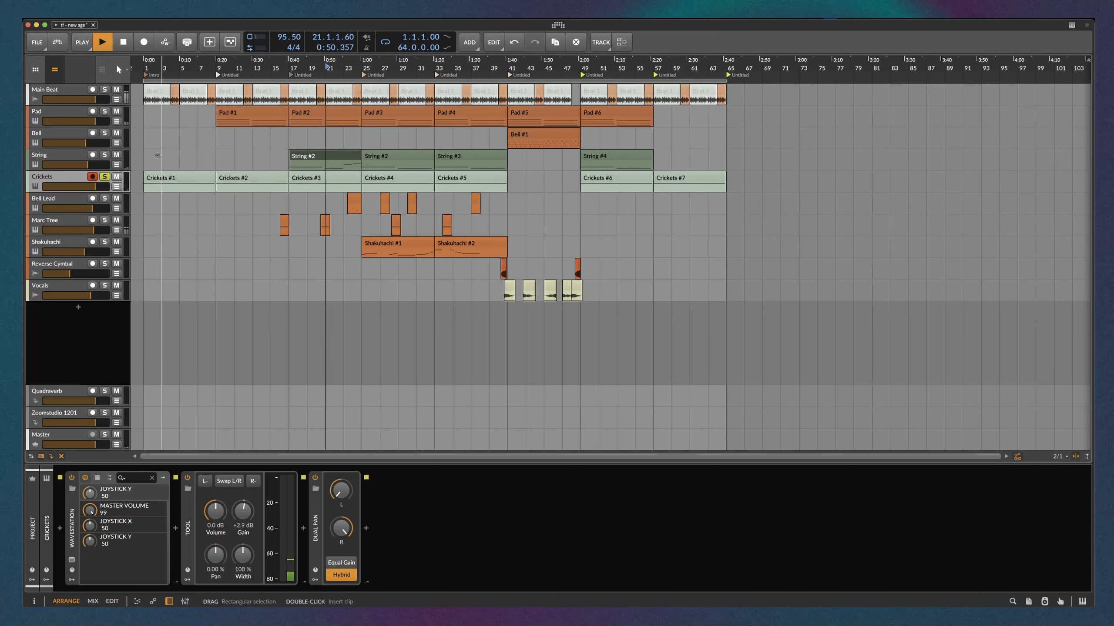
pyautogui.press('space')
# Unsolo the Crickets track and play the full mix from the start of the song
pyautogui.click(105, 177)
pyautogui.press('space')
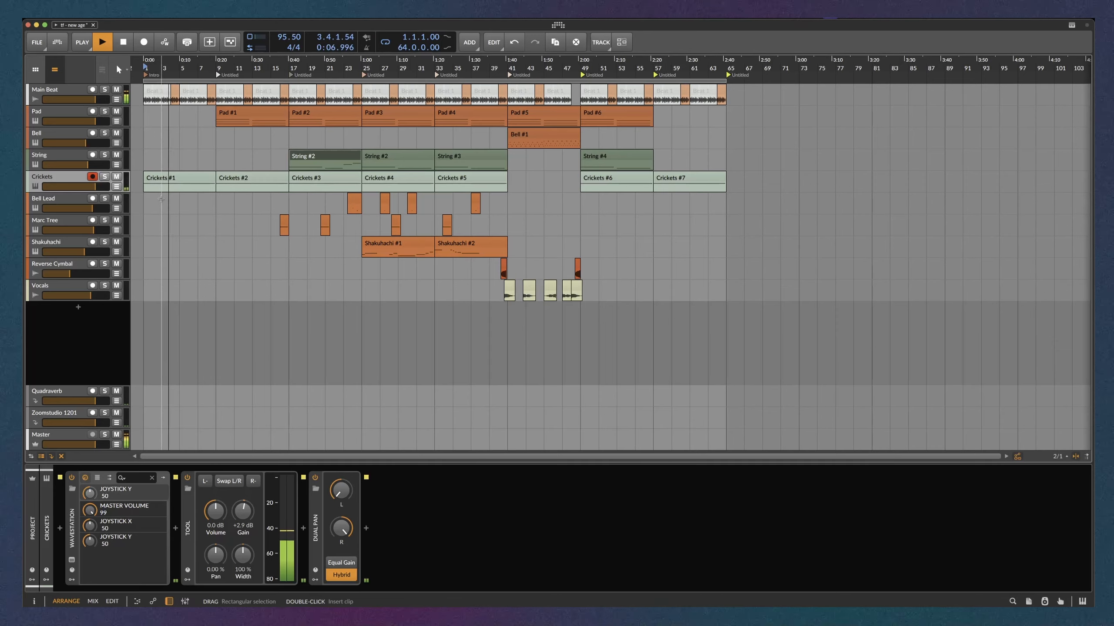
pyautogui.press('space')
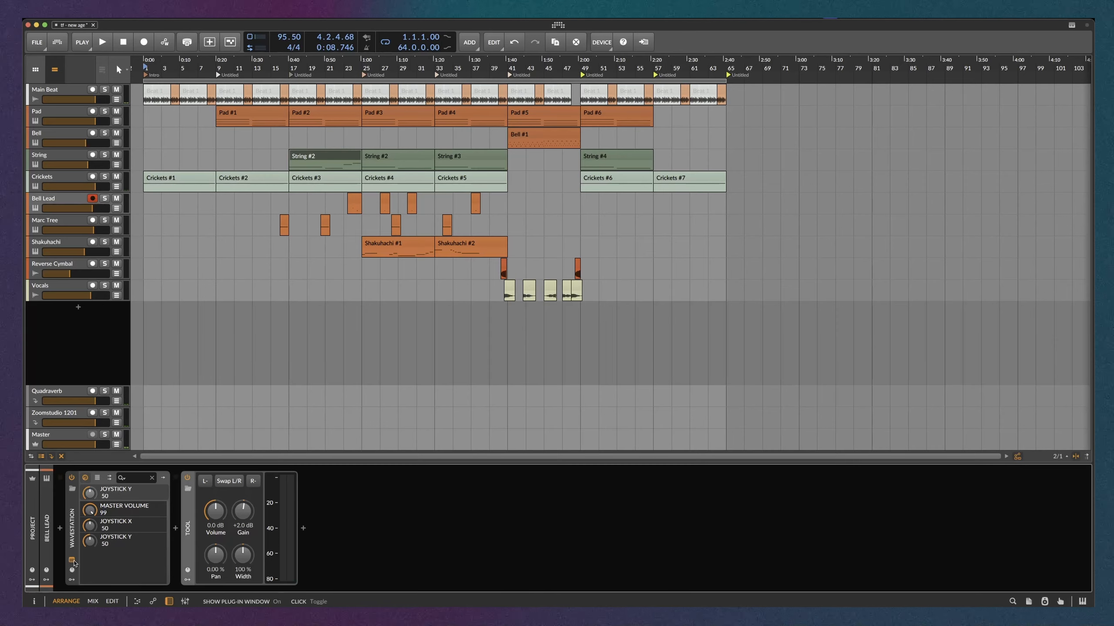
# Examine the Bell Lead track's Wavestation preset and the notes of its clips
pyautogui.click(72, 560)
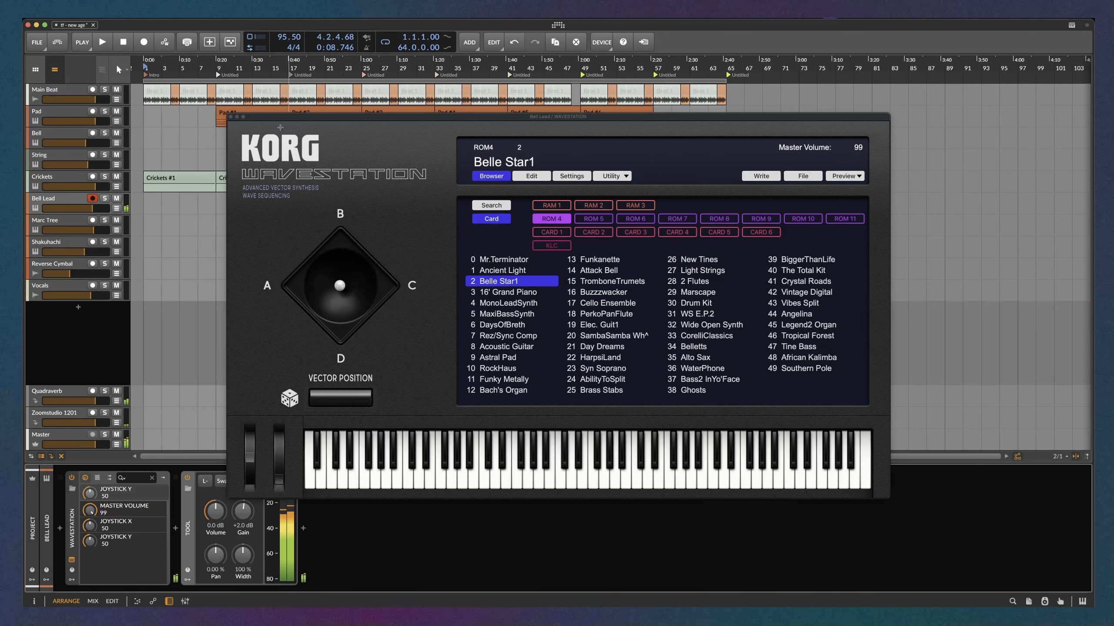
pyautogui.click(230, 117)
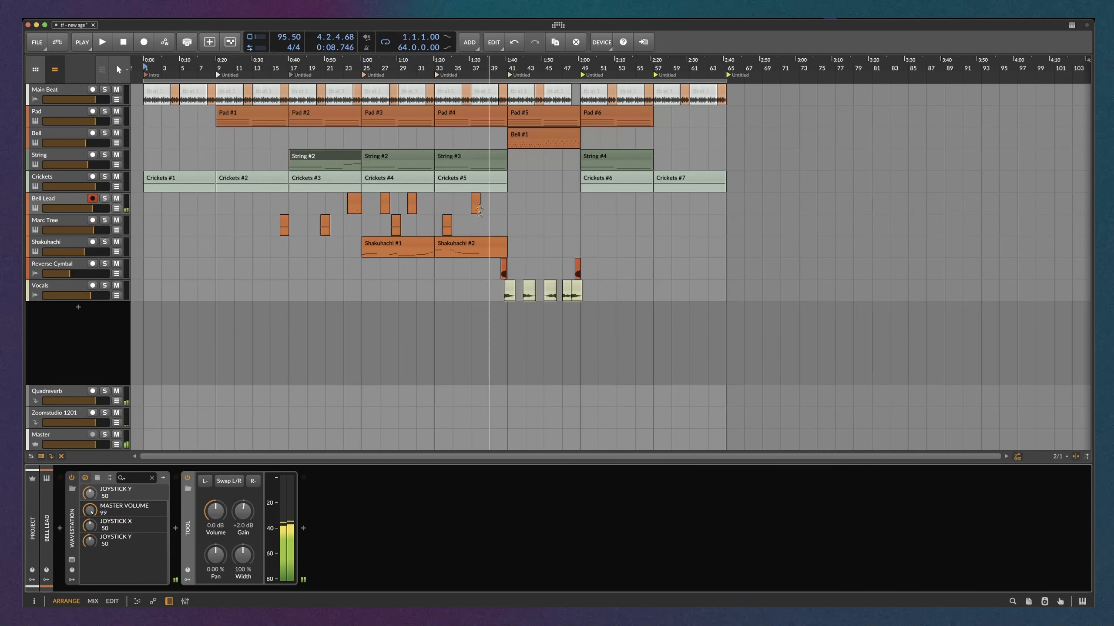
pyautogui.scroll(3, 398, 201)
pyautogui.doubleClick(334, 201)
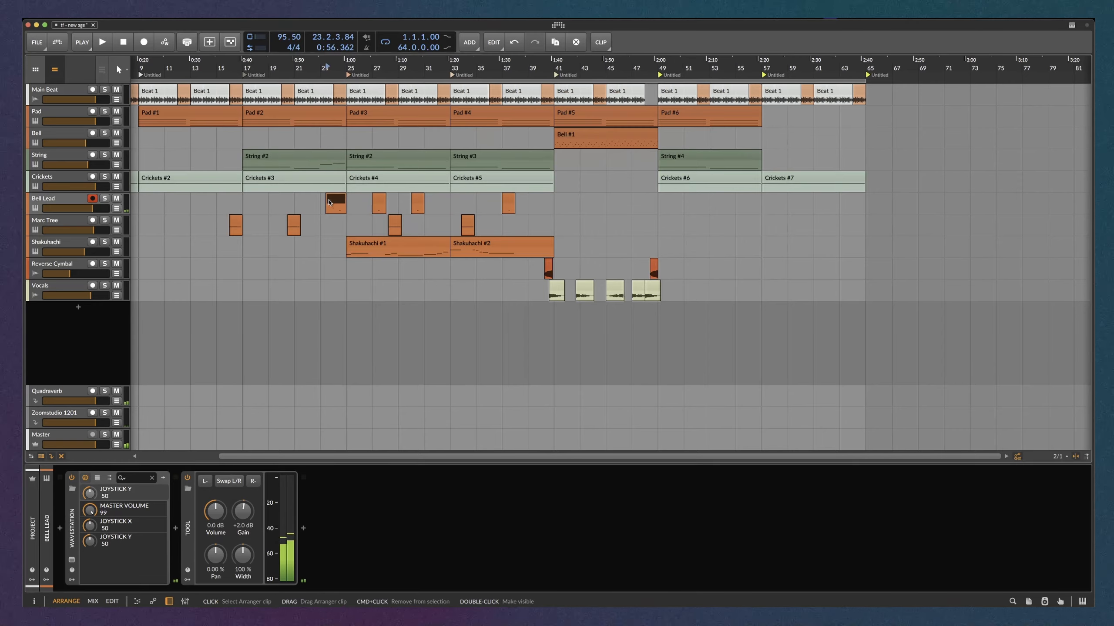
pyautogui.click(379, 199)
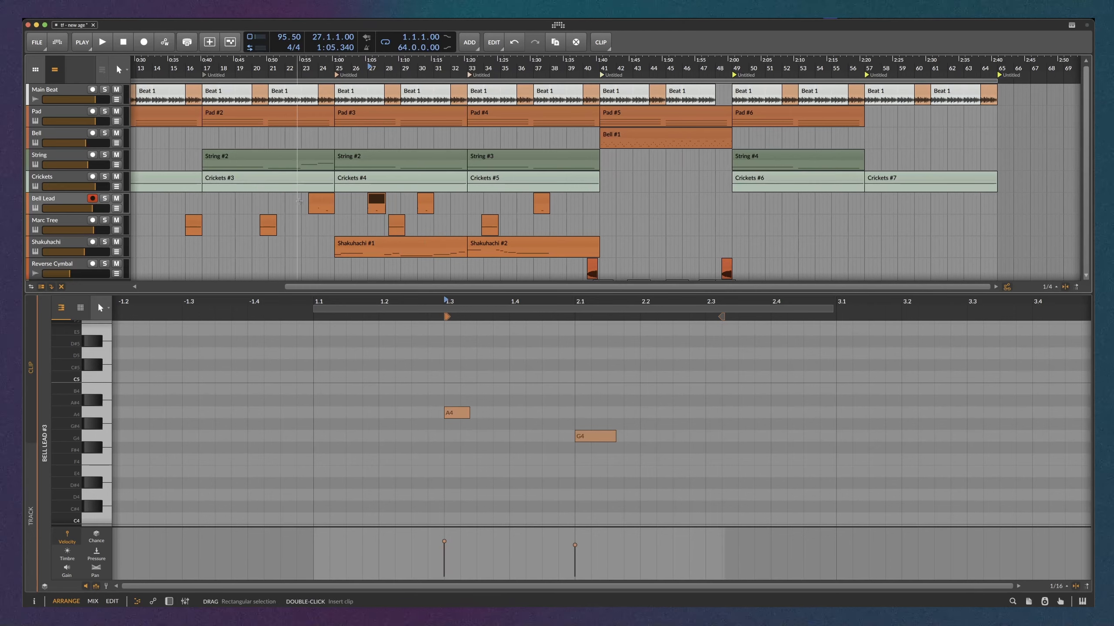
pyautogui.click(306, 220)
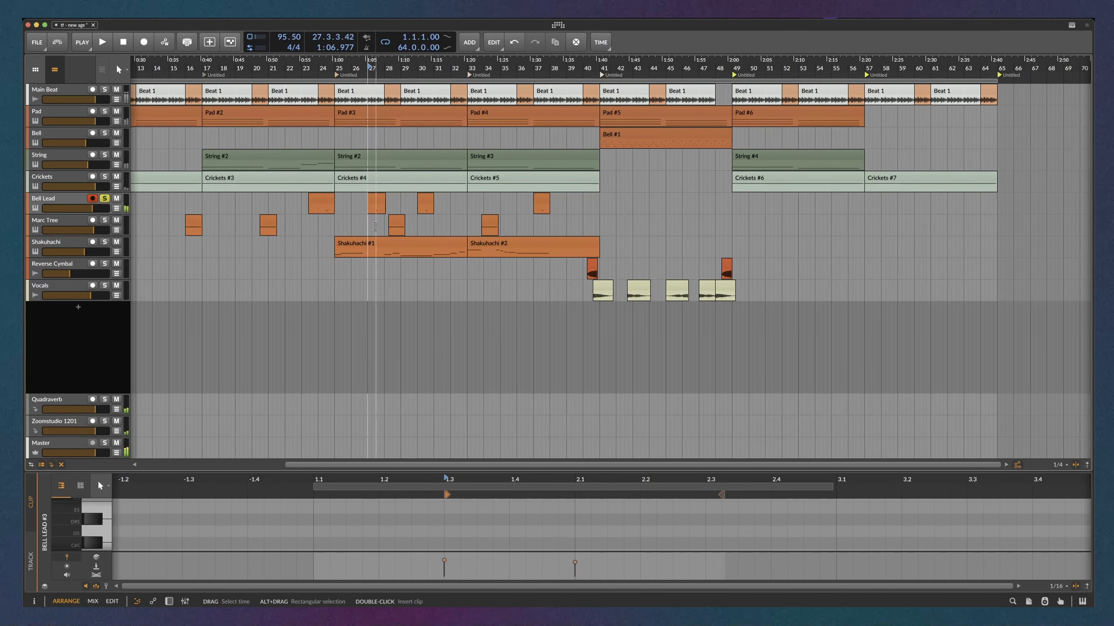
# Unsolo the Bell Lead and view the Wavestation preset on the Marc Tree track
pyautogui.click(104, 198)
pyautogui.doubleClick(70, 220)
pyautogui.click(72, 560)
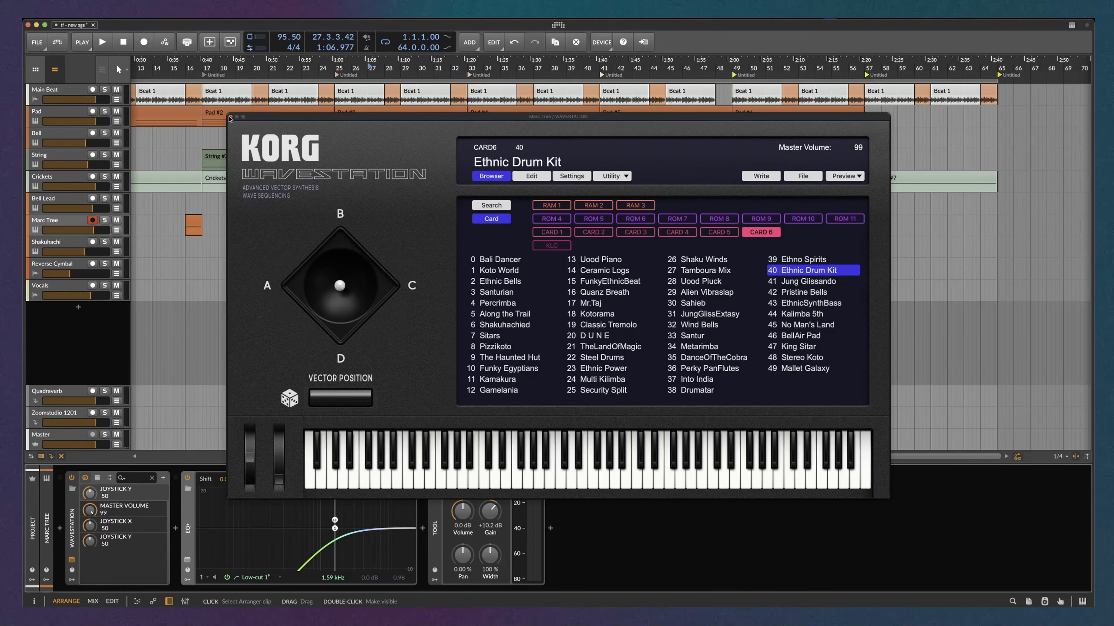
pyautogui.click(66, 41)
# Solo the Marc Tree track and play its clip at bar 16
pyautogui.click(184, 226)
pyautogui.click(104, 220)
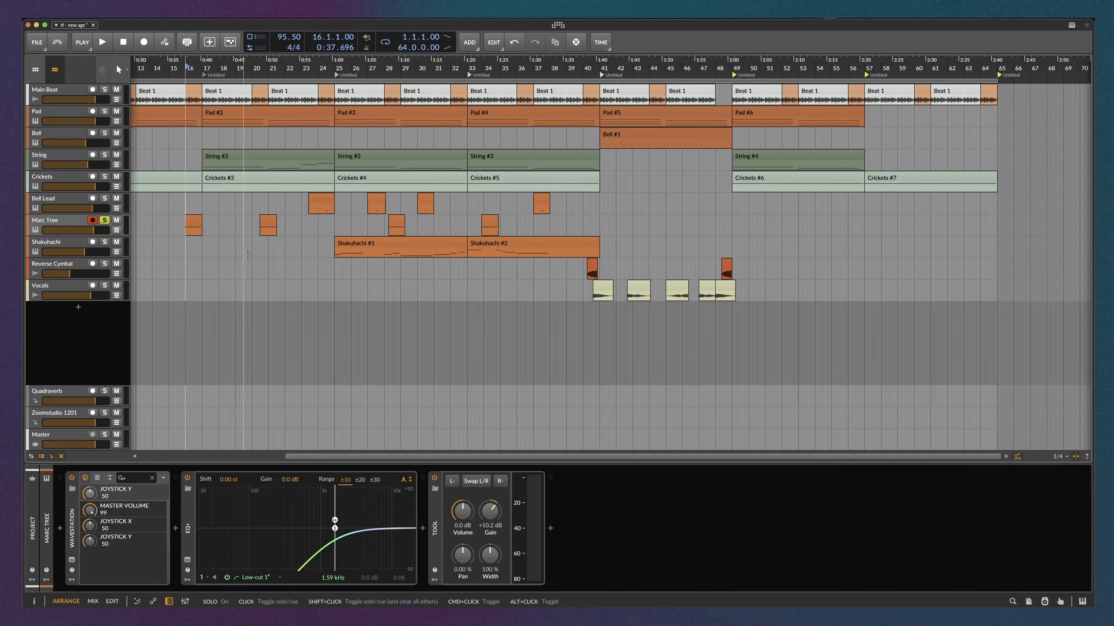
pyautogui.press('space')
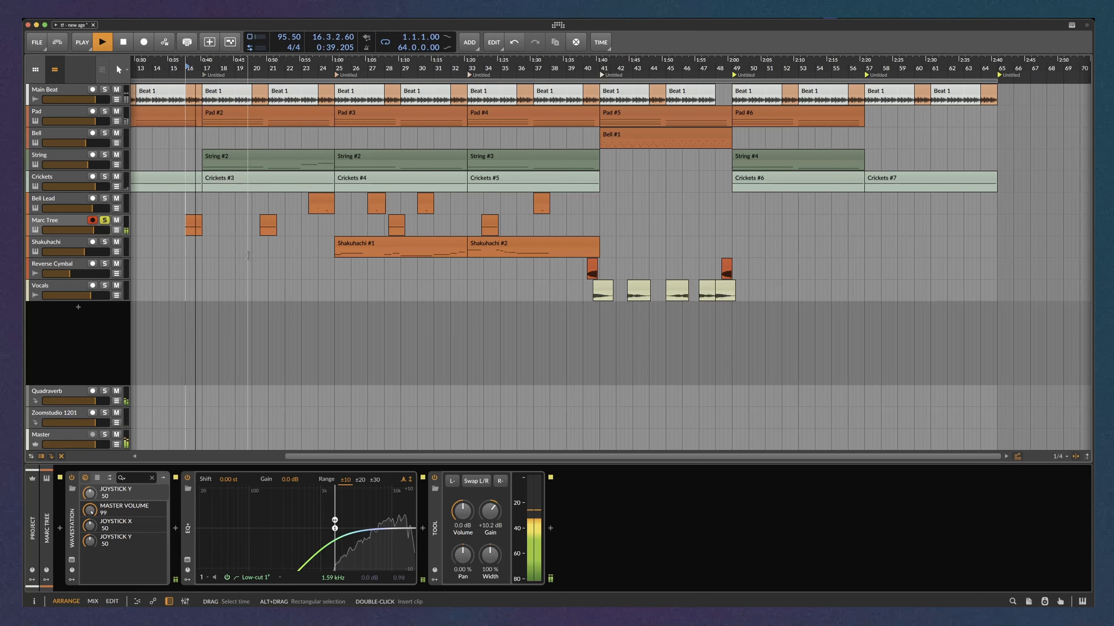
pyautogui.press('space')
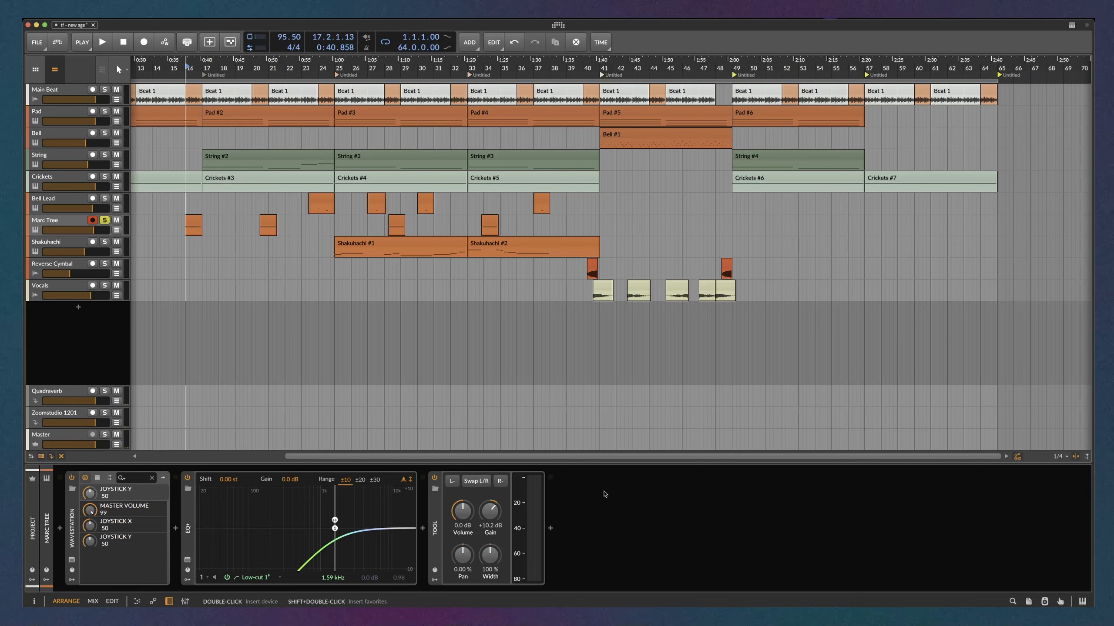
# Check the Marc Tree's effect sends in the mixer, then audition it unsoloed in the full mix from bar 20
pyautogui.hotkey('alt', '2')
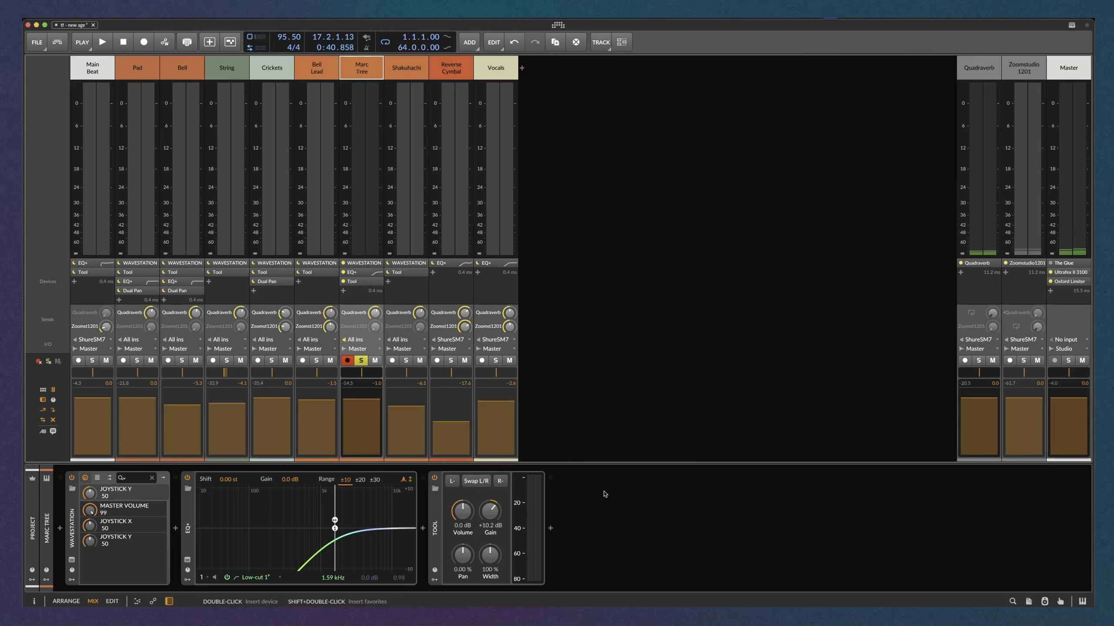
pyautogui.hotkey('alt', '1')
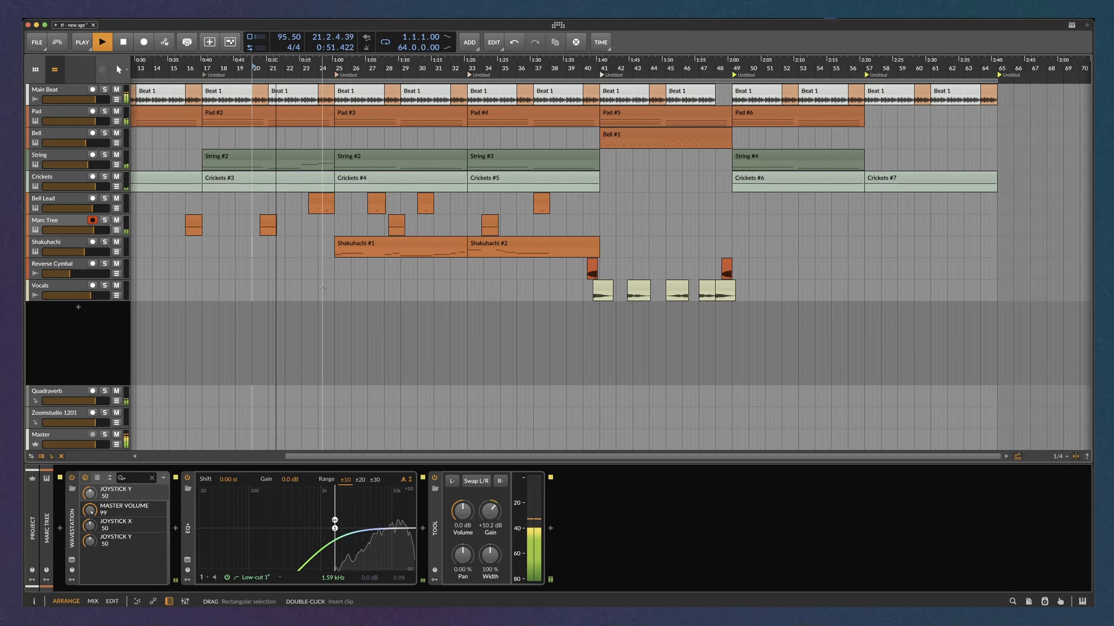
pyautogui.press('space')
# Examine the Shakuhachi track's Wavestation performance and the patches it layers
pyautogui.click(62, 241)
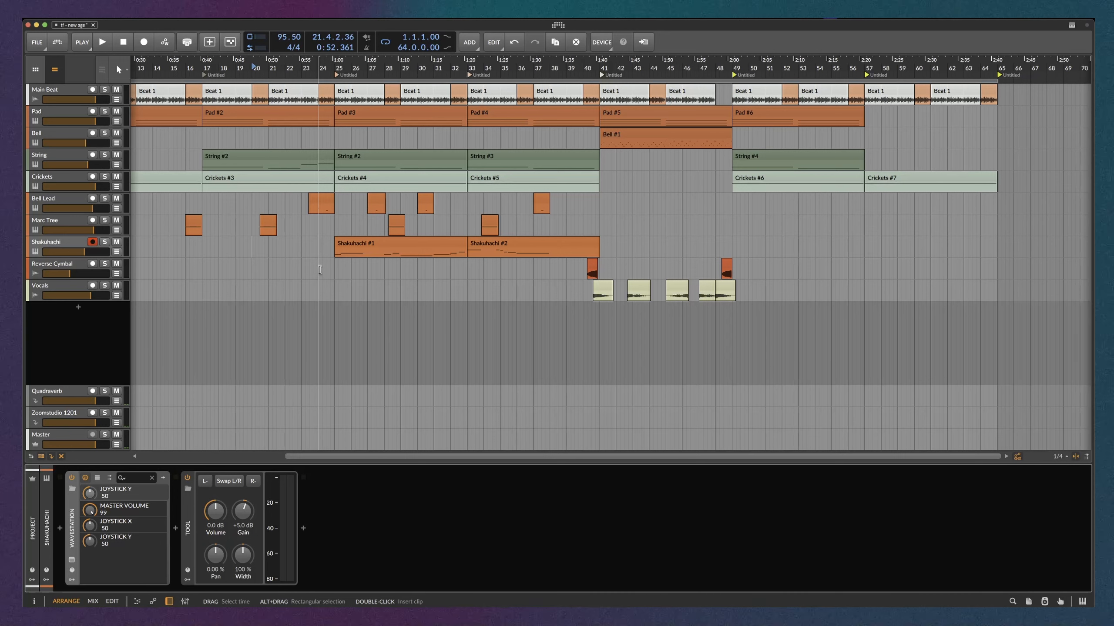
pyautogui.click(72, 561)
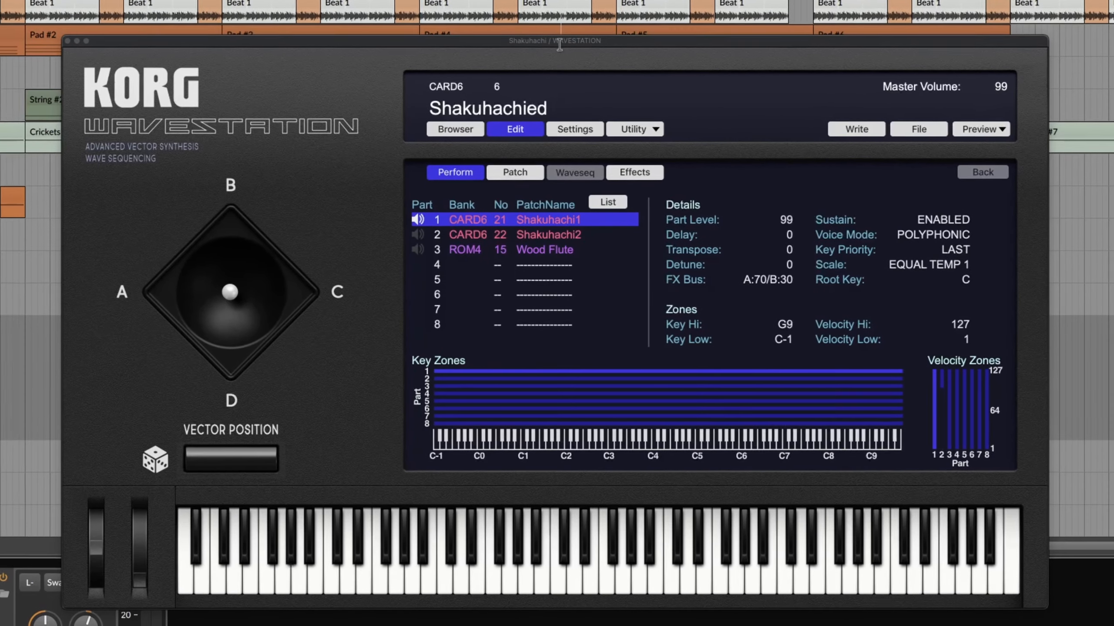
pyautogui.click(75, 49)
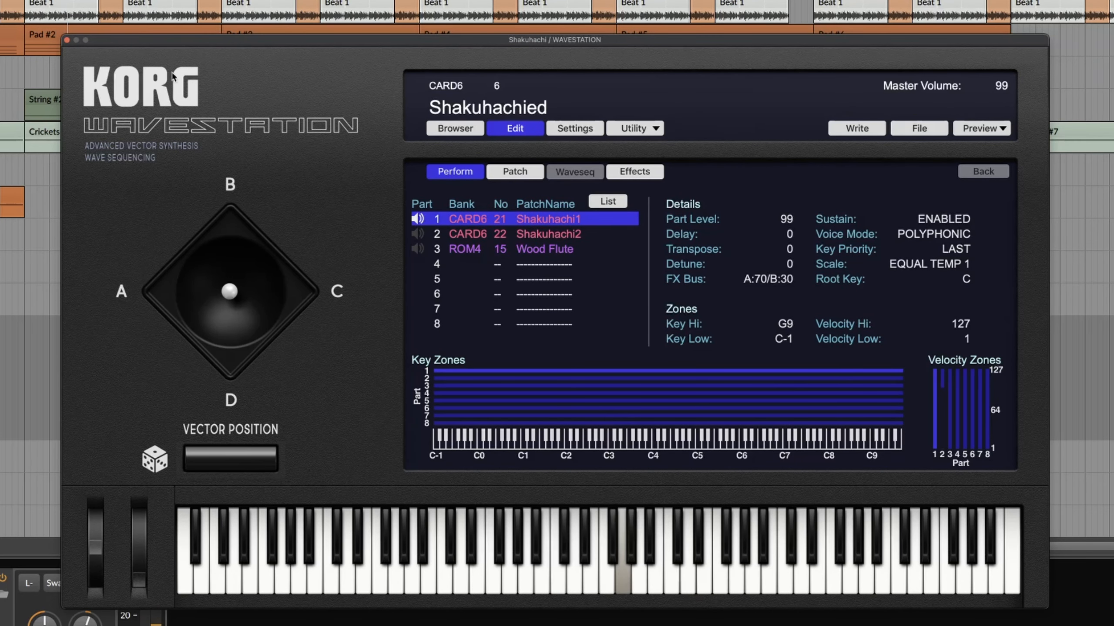
pyautogui.click(67, 41)
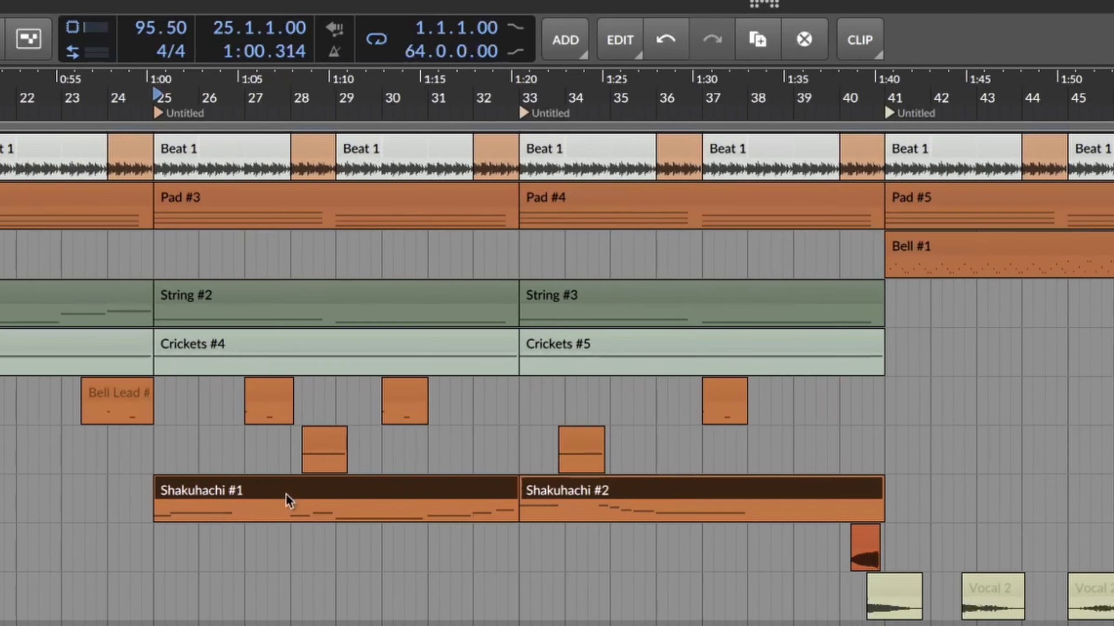
# Show the notes of the Shakuhachi #1 clip and play from bar 25, first in the full mix and then with Shakuhachi soloed
pyautogui.doubleClick(420, 490)
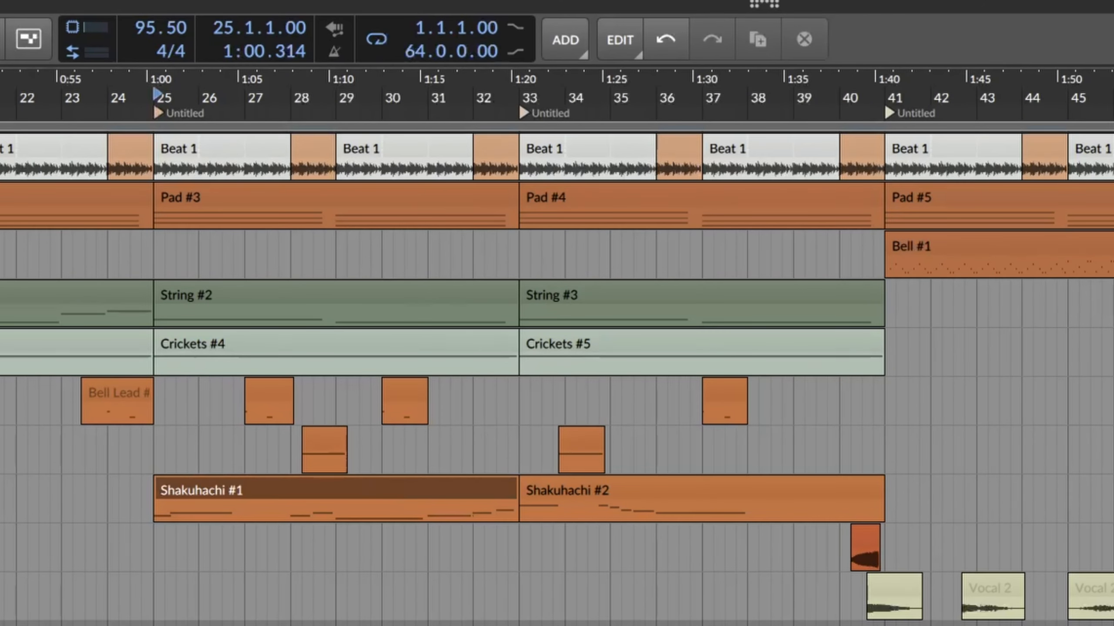
pyautogui.press('space')
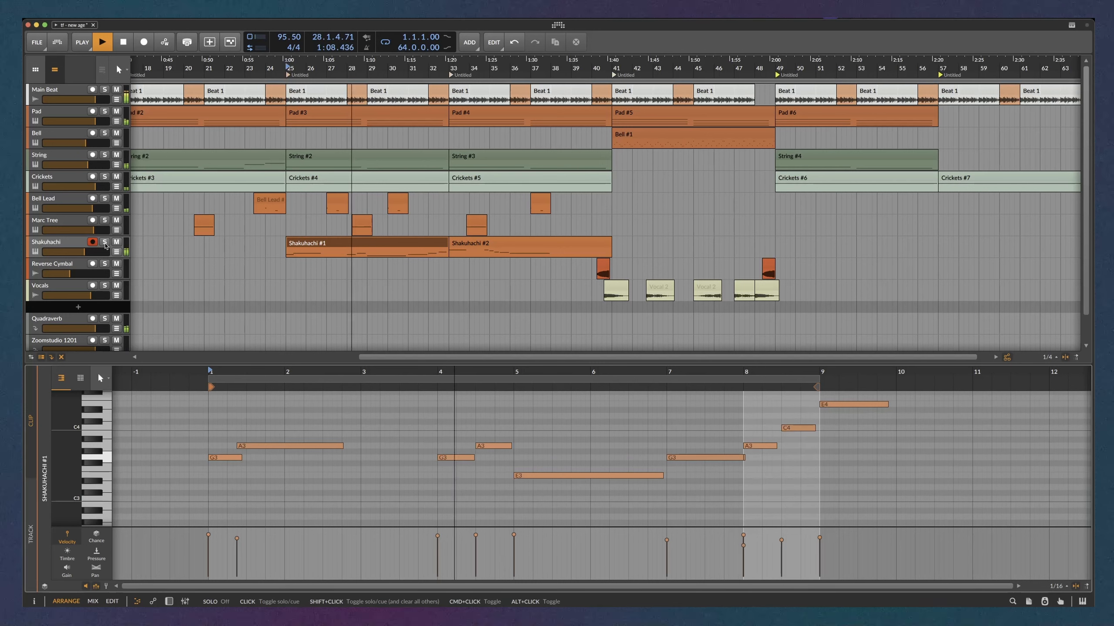
pyautogui.click(104, 243)
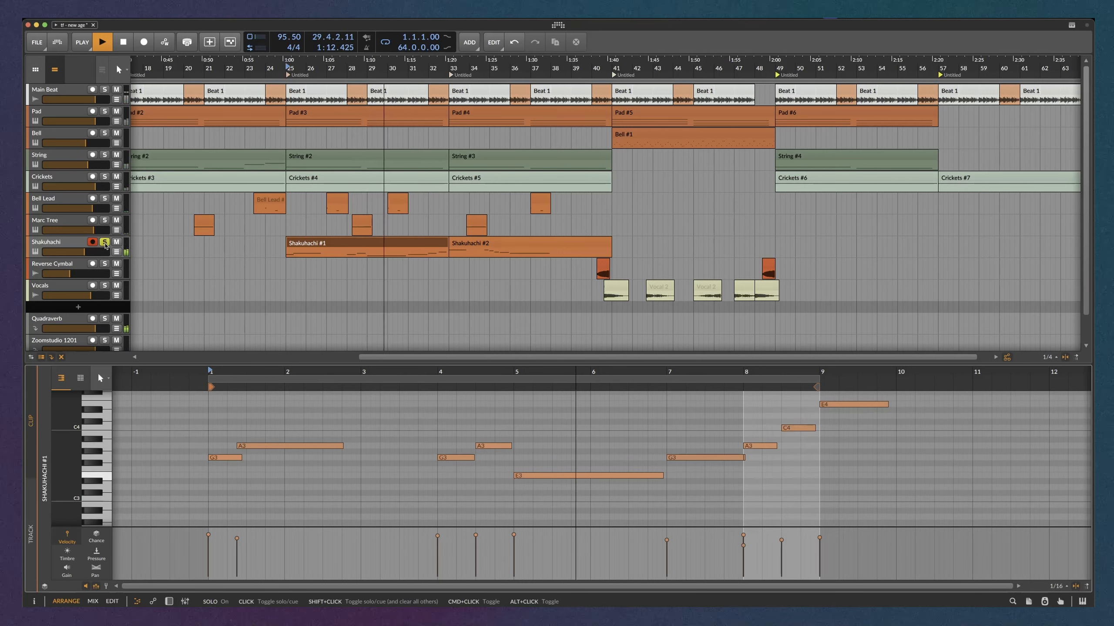
# Unsolo the Shakuhachi track to hear Shakuhachi #2 in the full mix, then stop playback and close the note editor
pyautogui.click(105, 243)
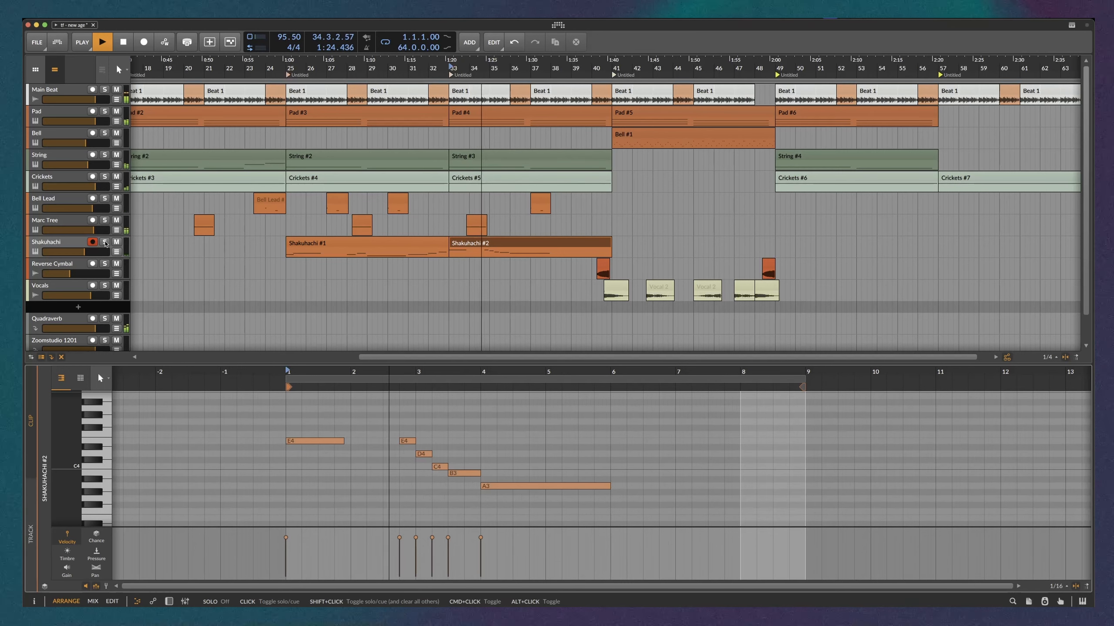
pyautogui.press('space')
pyautogui.press('e')
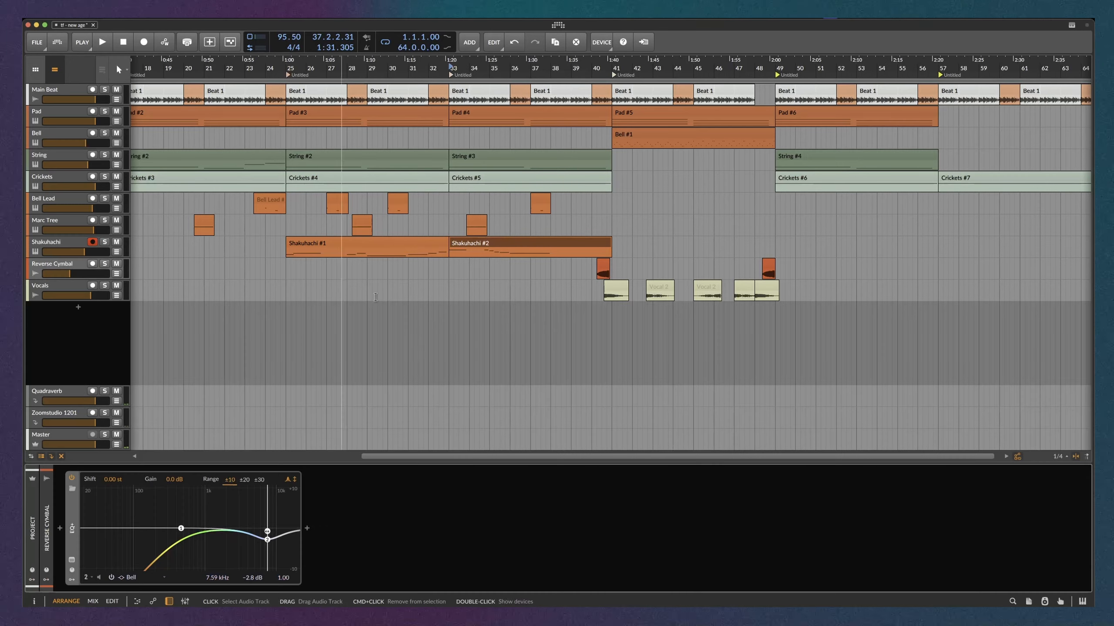
# Check the Reverse Cymbal's effect sends in the mixer, then audition its clip in the arrangement from bar 40.2
pyautogui.hscroll(1, 673, 308)
pyautogui.scroll(2, 672, 307)
pyautogui.scroll(3, 514, 312)
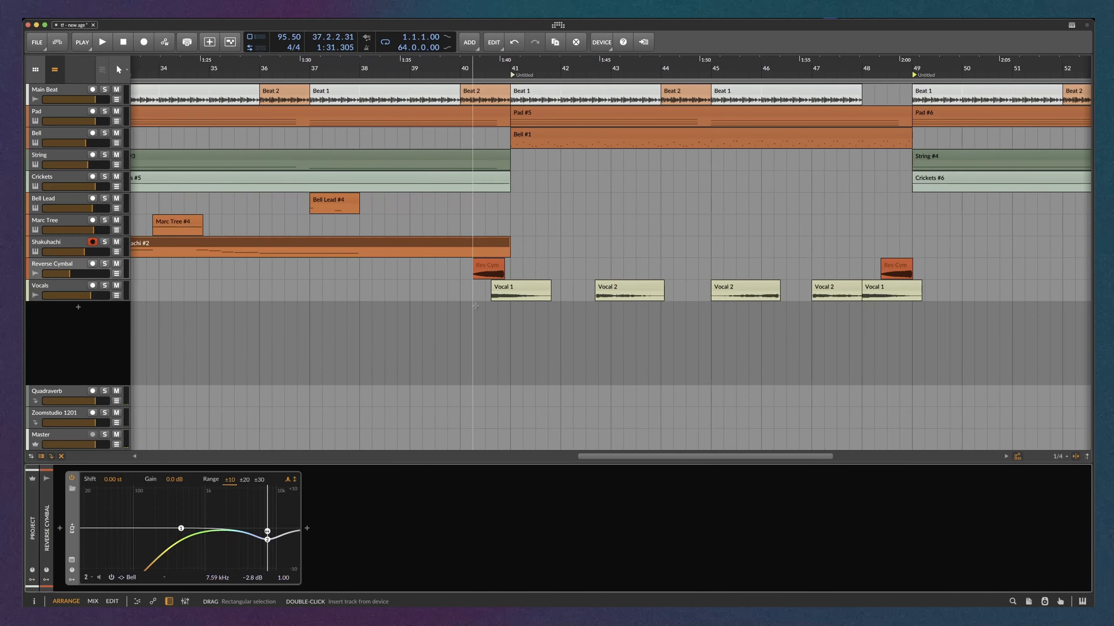
pyautogui.click(476, 305)
pyautogui.click(93, 602)
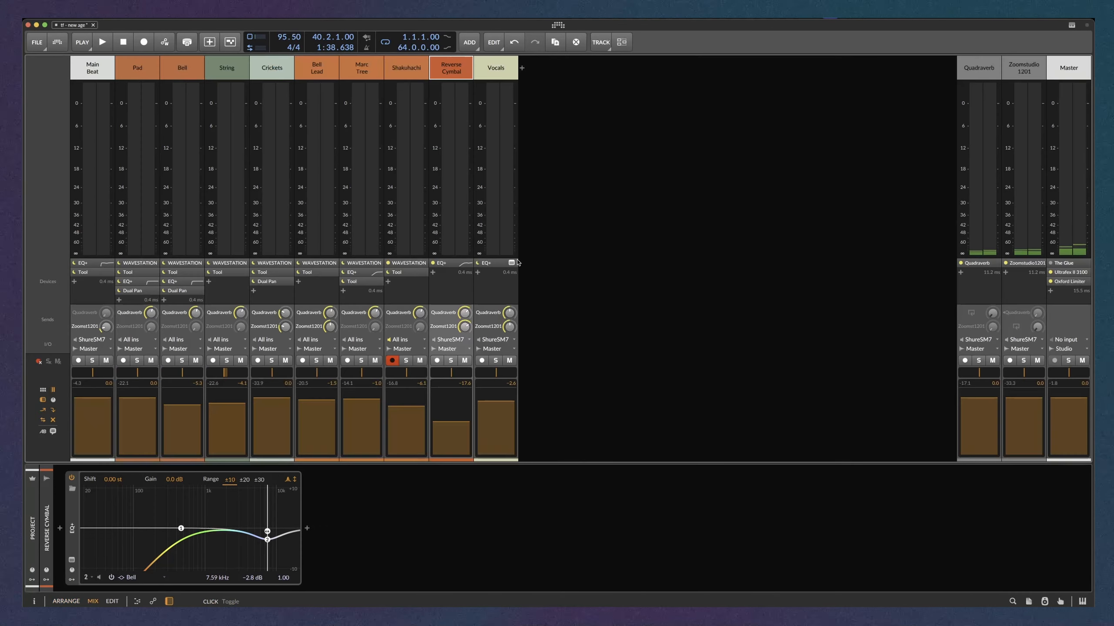
pyautogui.click(66, 602)
pyautogui.press('space')
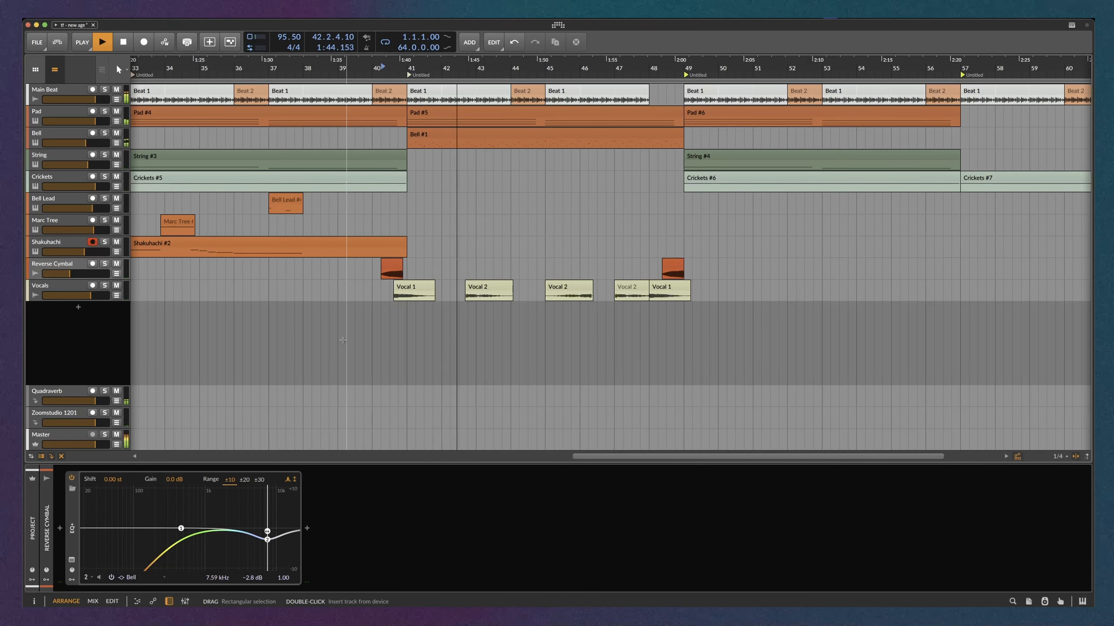
pyautogui.press('space')
# Increase the Vocals track's height to enlarge its clip waveforms, and place the play position at bar 40
pyautogui.click(409, 350)
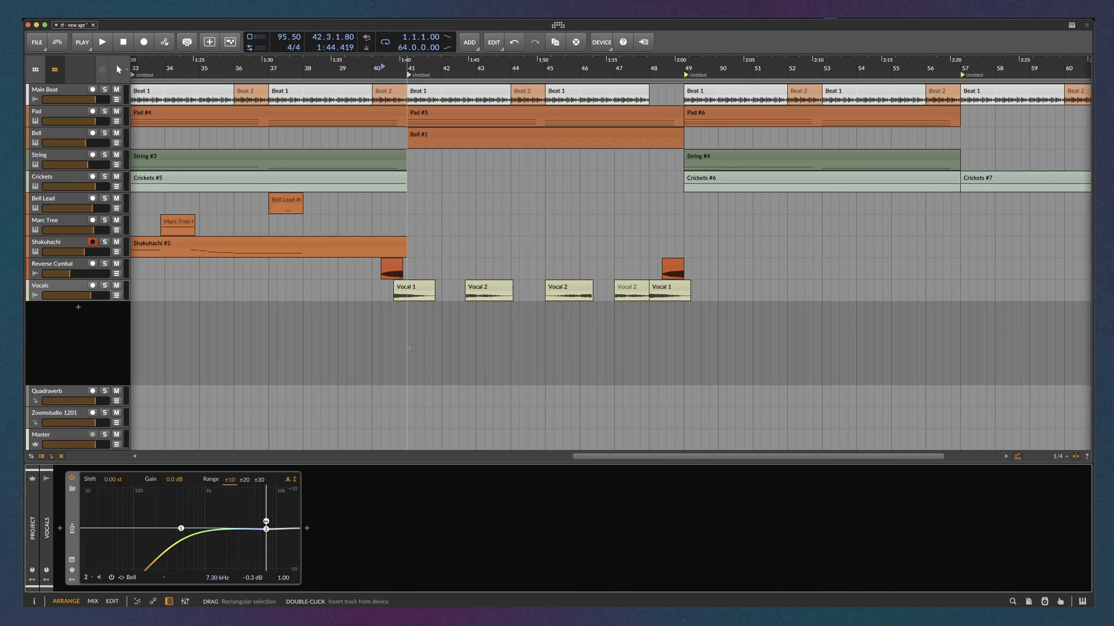
pyautogui.moveTo(78, 302); pyautogui.dragTo(78, 322)
pyautogui.click(372, 310)
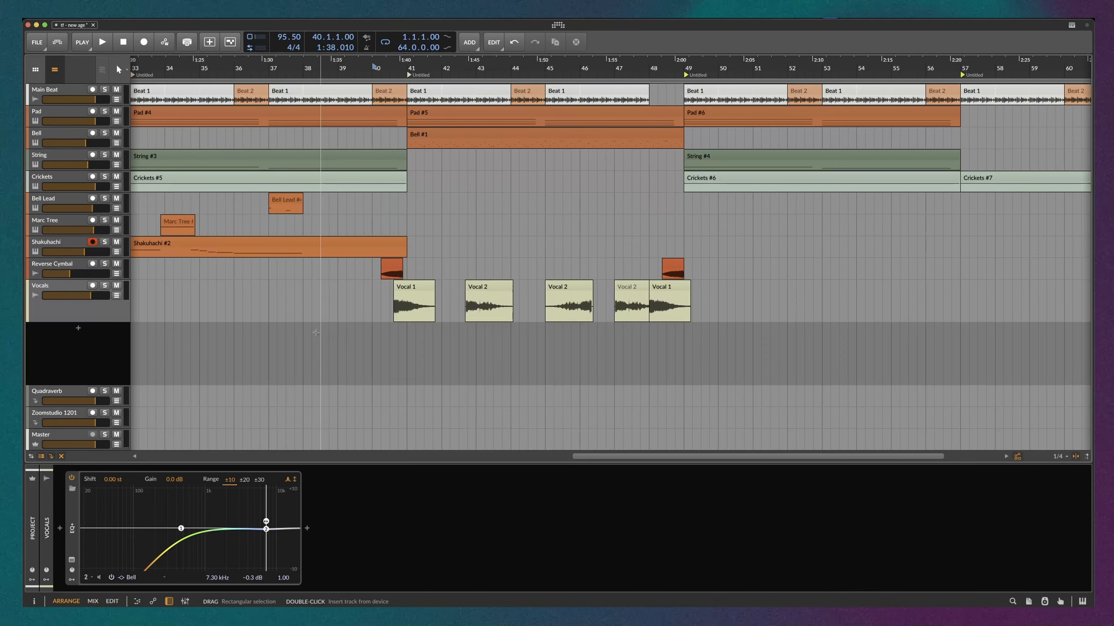
# Play the full mix from within bar 34 towards the vocal clips, checking the Vocals channel in the mixer during playback
pyautogui.press('space')
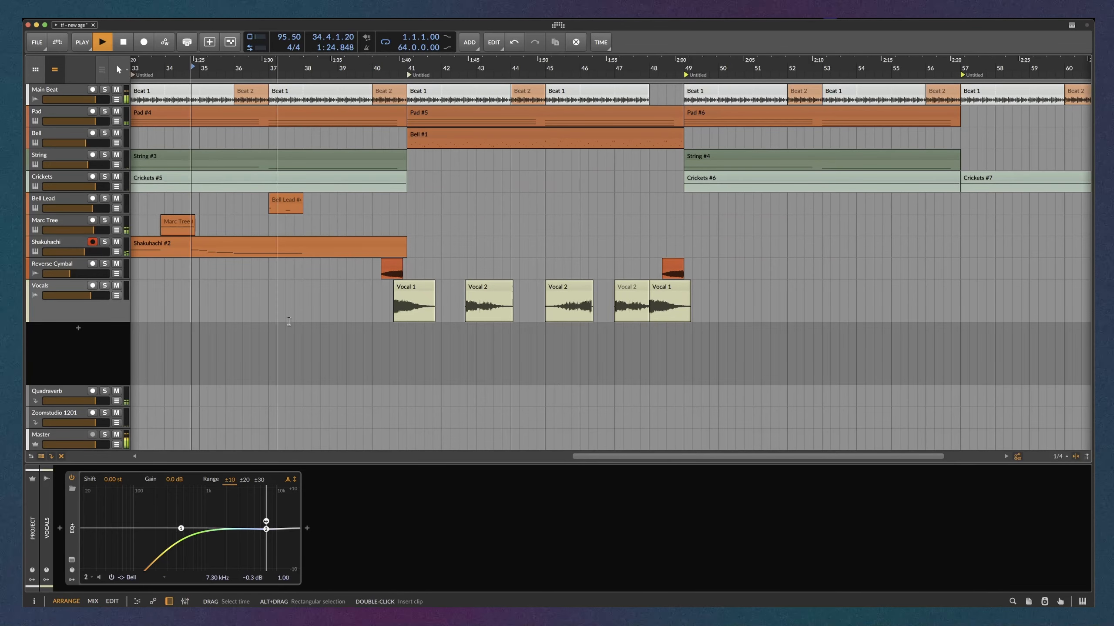
pyautogui.scroll(-3, 406, 310)
pyautogui.scroll(3, 615, 370)
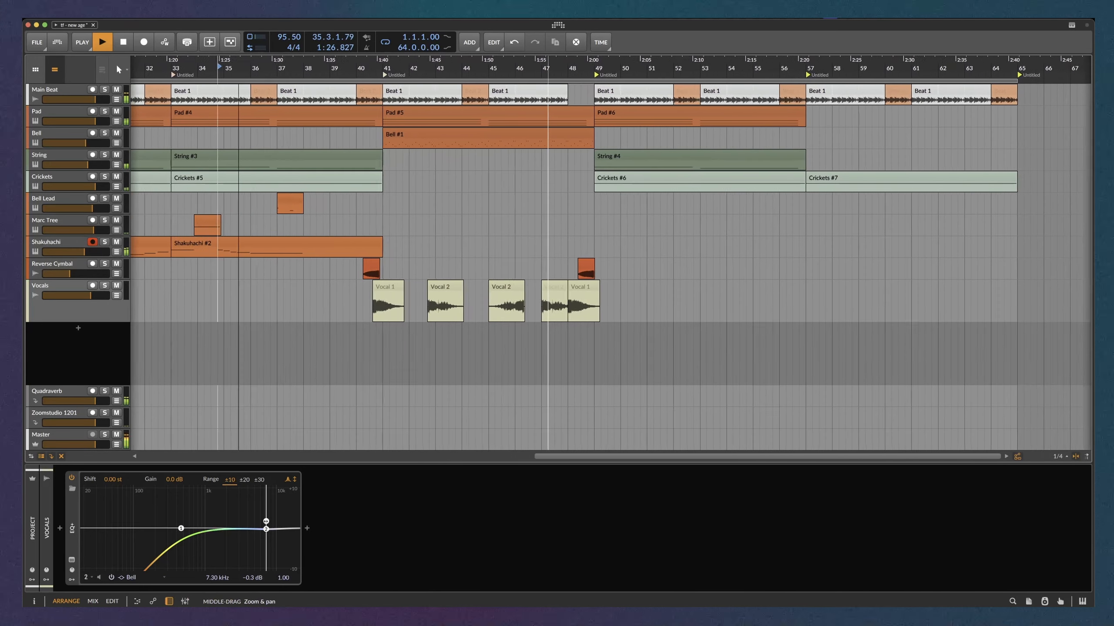
pyautogui.hotkey('alt', '2')
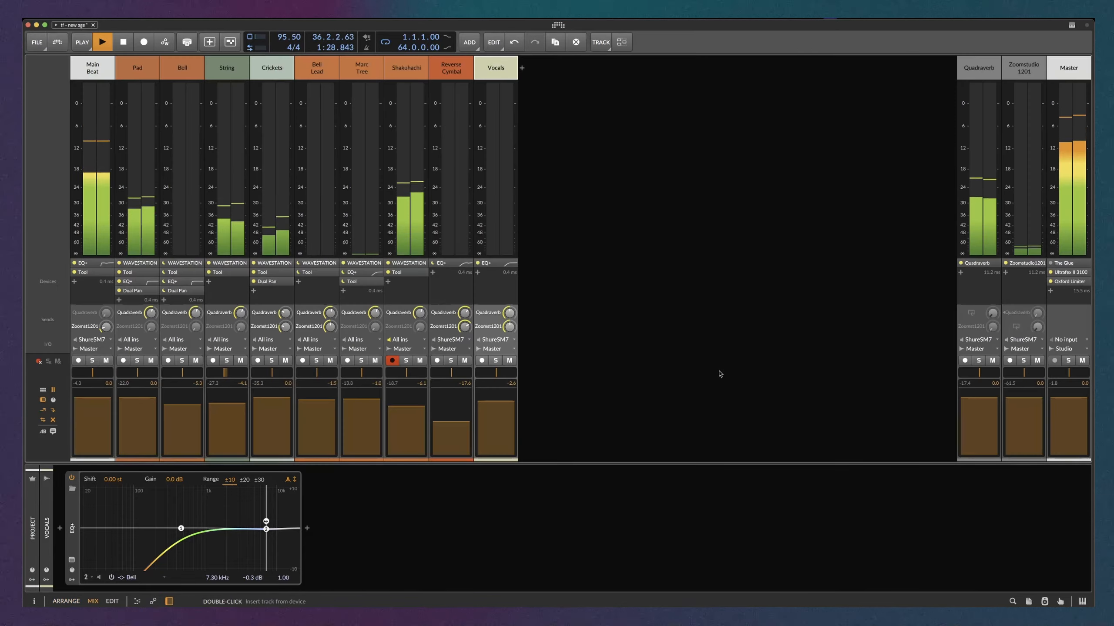
pyautogui.hotkey('alt', '1')
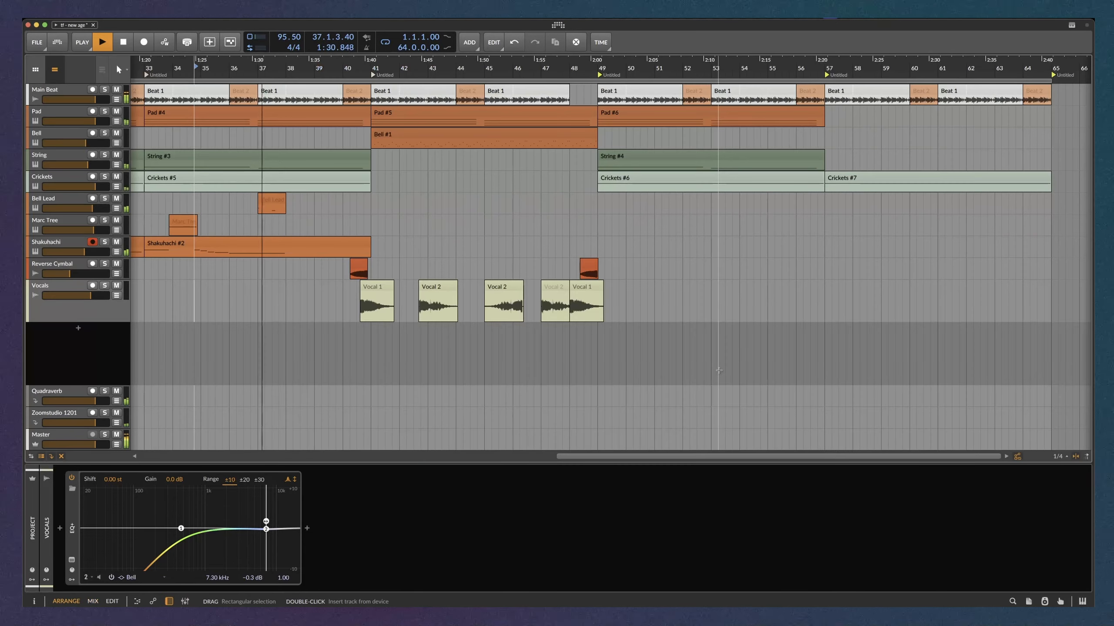